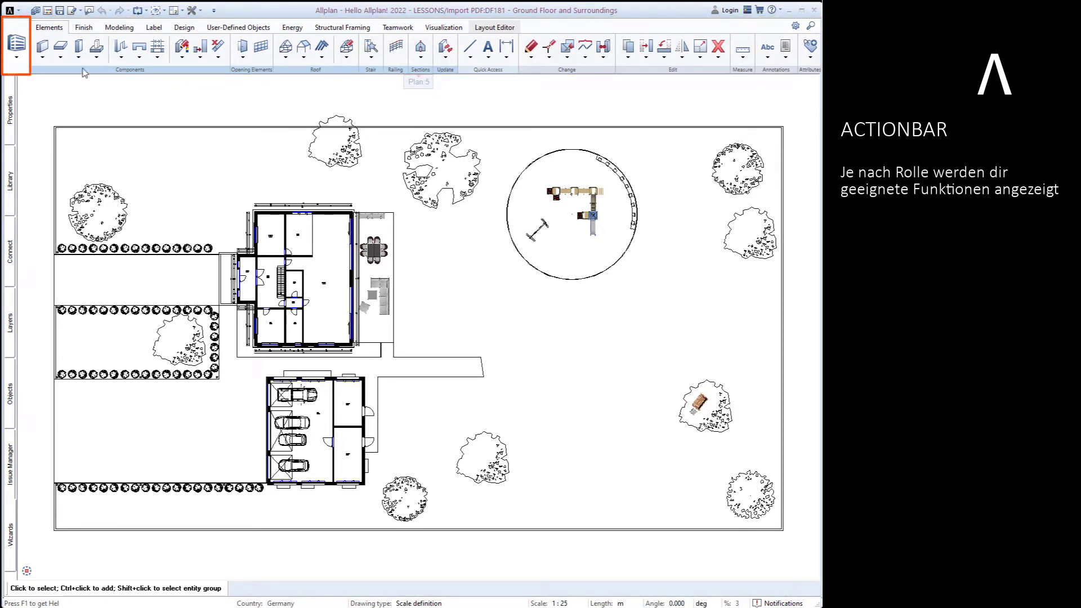
Step: Cycle through the Engineering, Surroundings, Draft and Bridge Construction roles, then return to Architecture
click(18, 57)
click(38, 81)
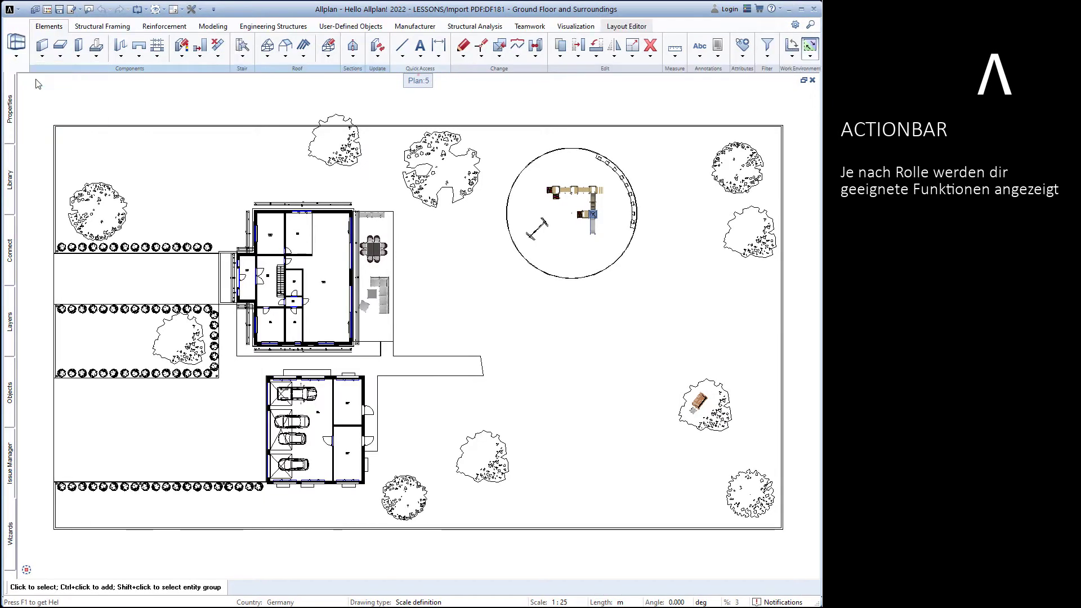
click(19, 59)
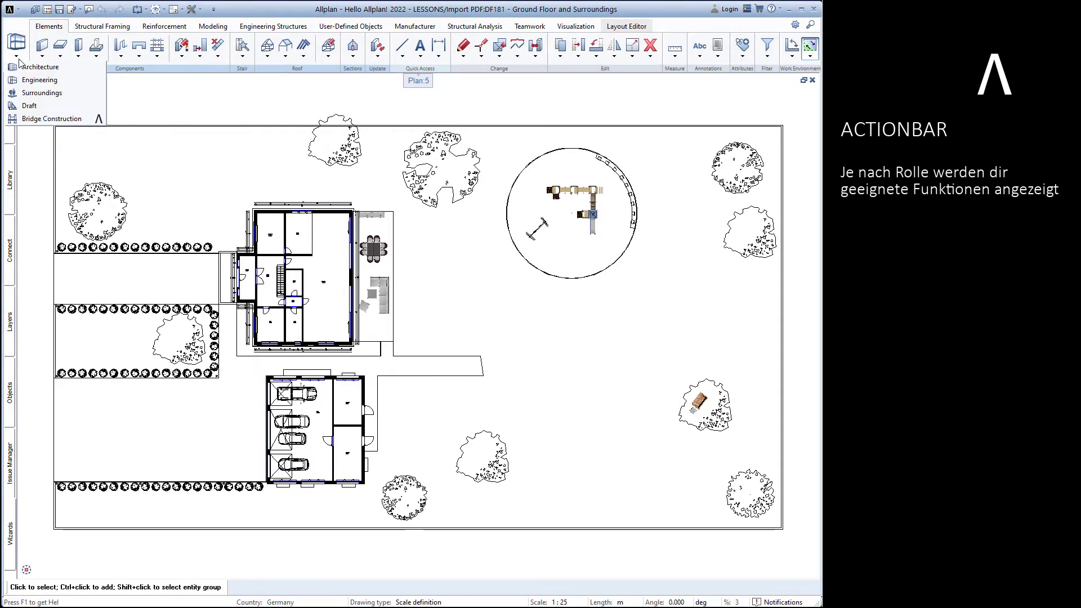
click(34, 93)
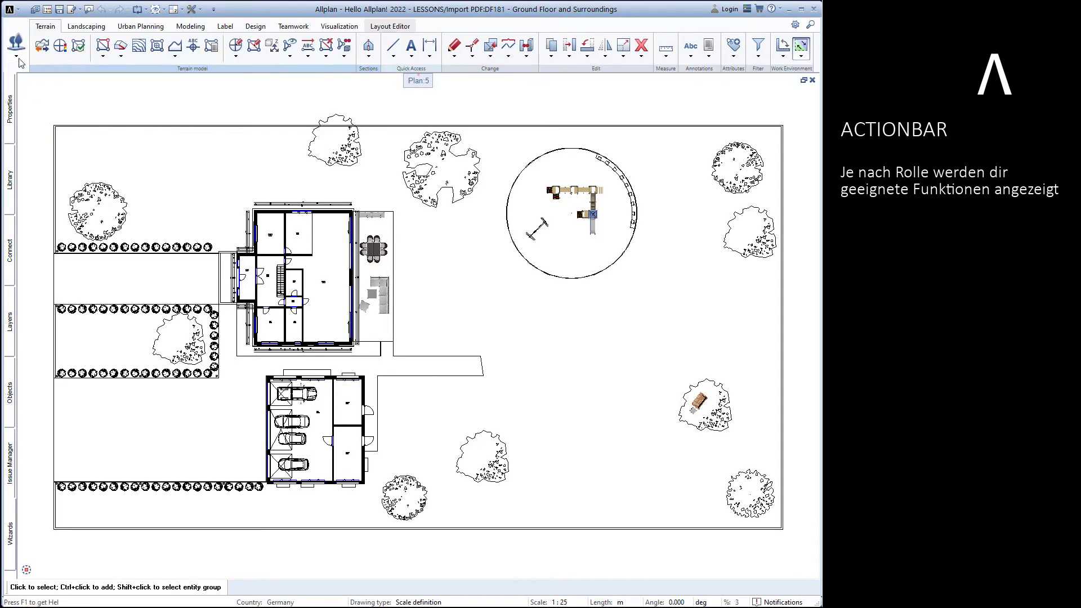
click(18, 58)
click(30, 105)
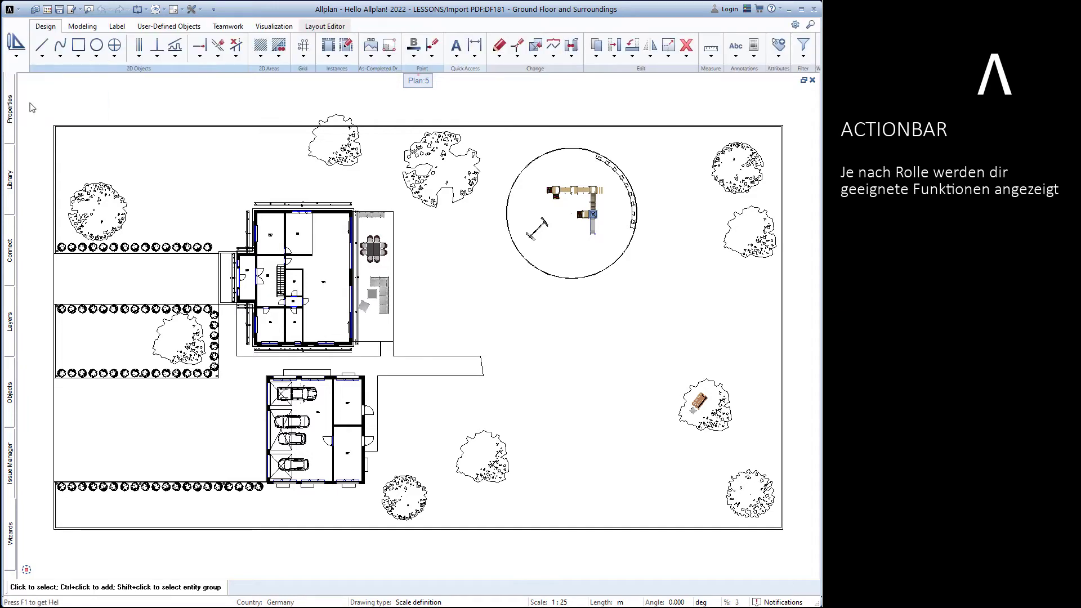
click(17, 57)
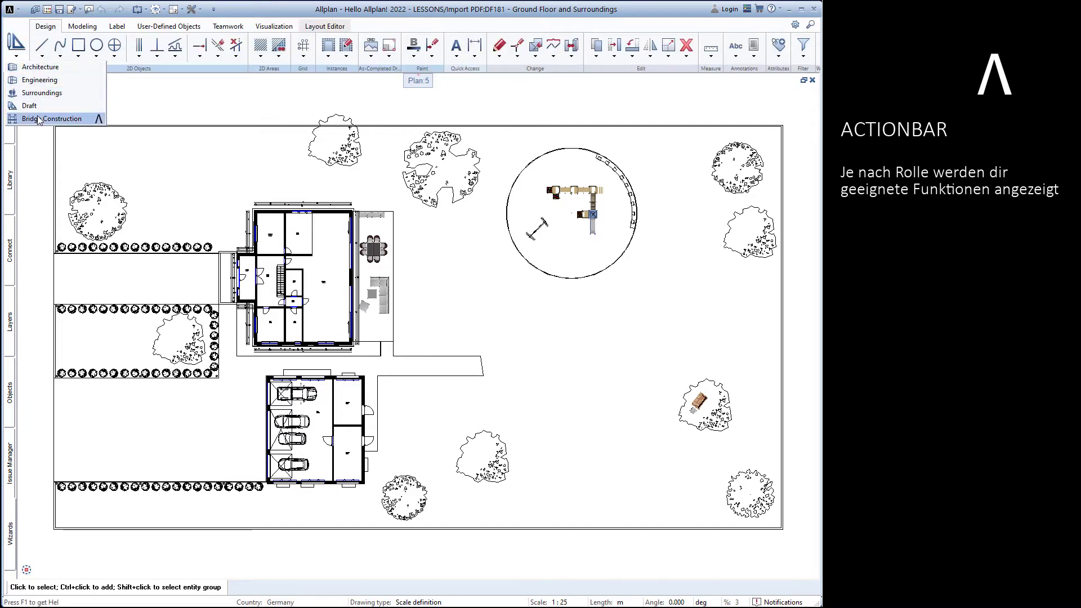
click(38, 118)
click(19, 58)
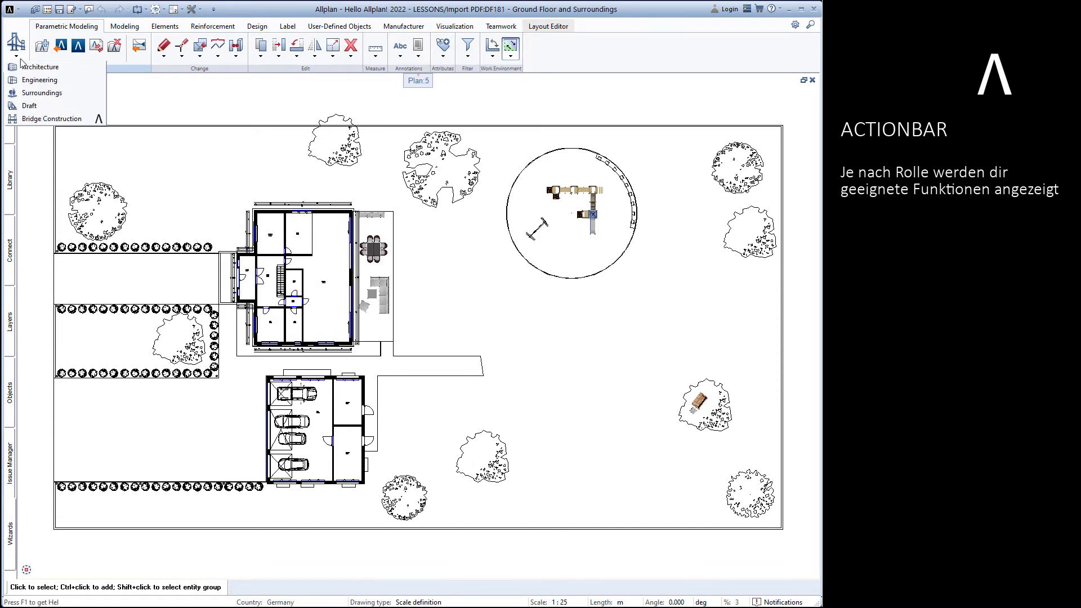
click(34, 69)
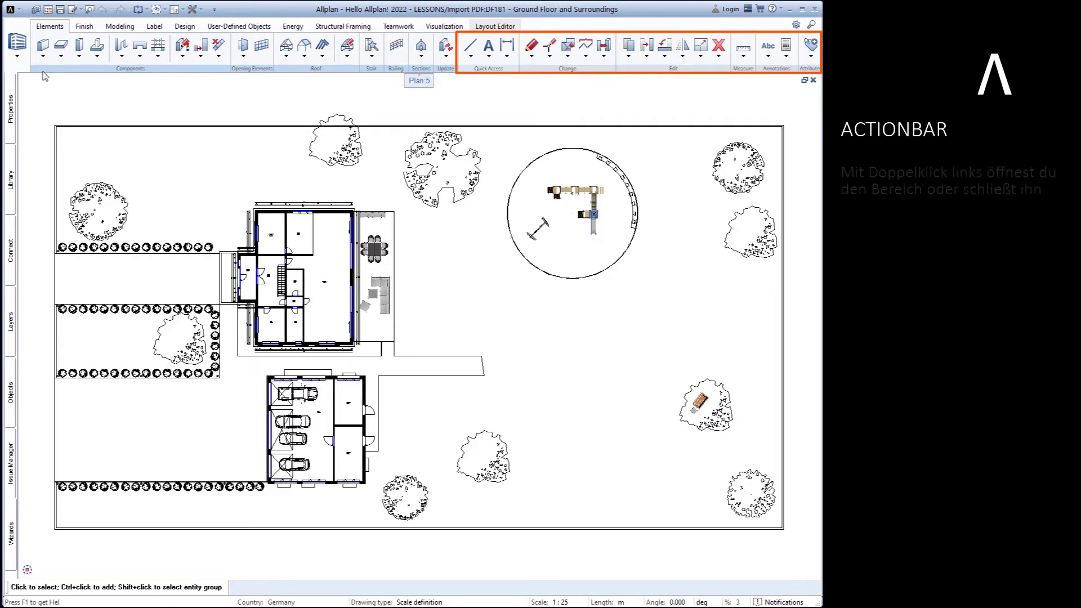
Step: Expand the Components task area, collapse it, then expand all task areas
double_click(43, 72)
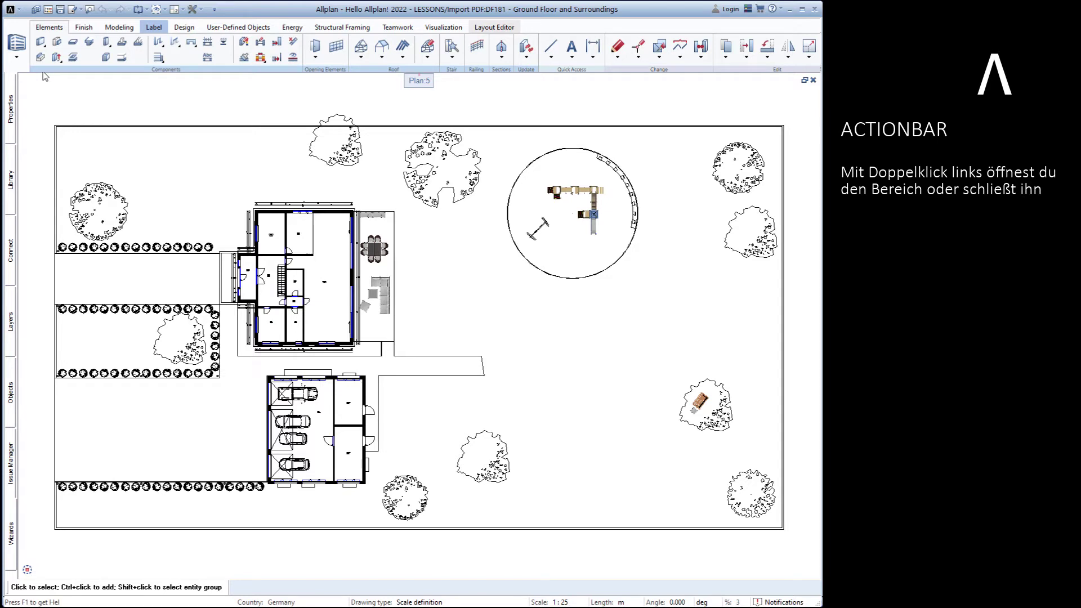
double_click(42, 72)
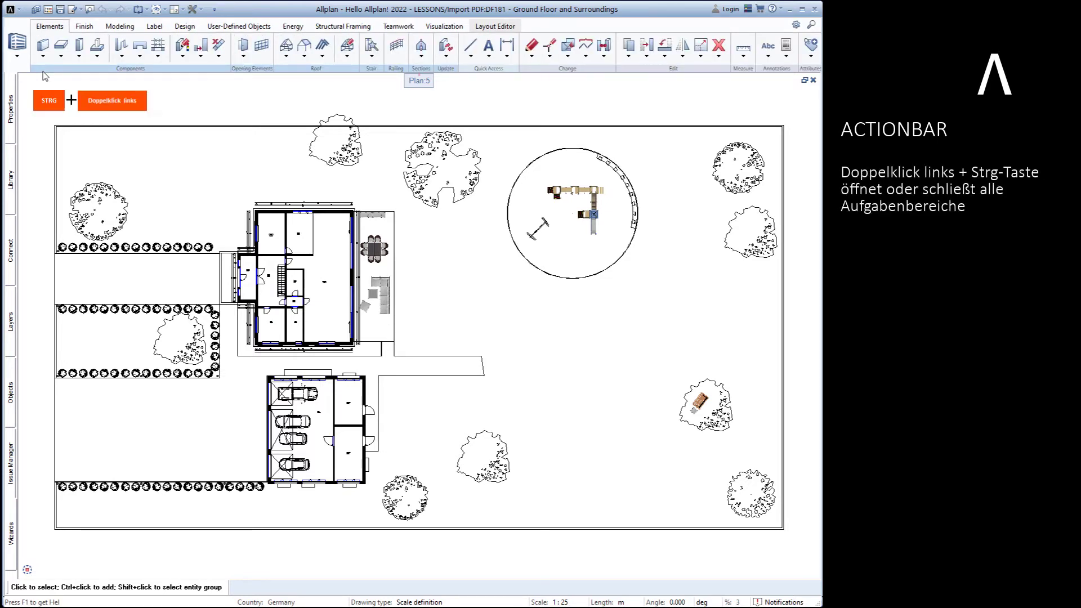
ctrl+double_click(43, 72)
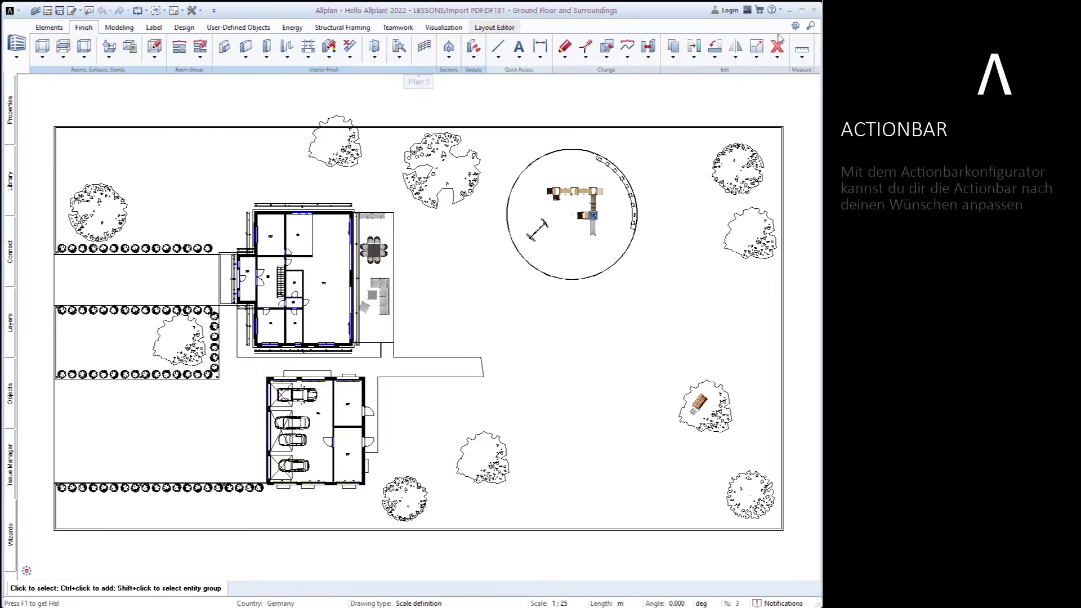
Step: Add the 2D Areas task area to Elements in the actionbar configuration
click(794, 27)
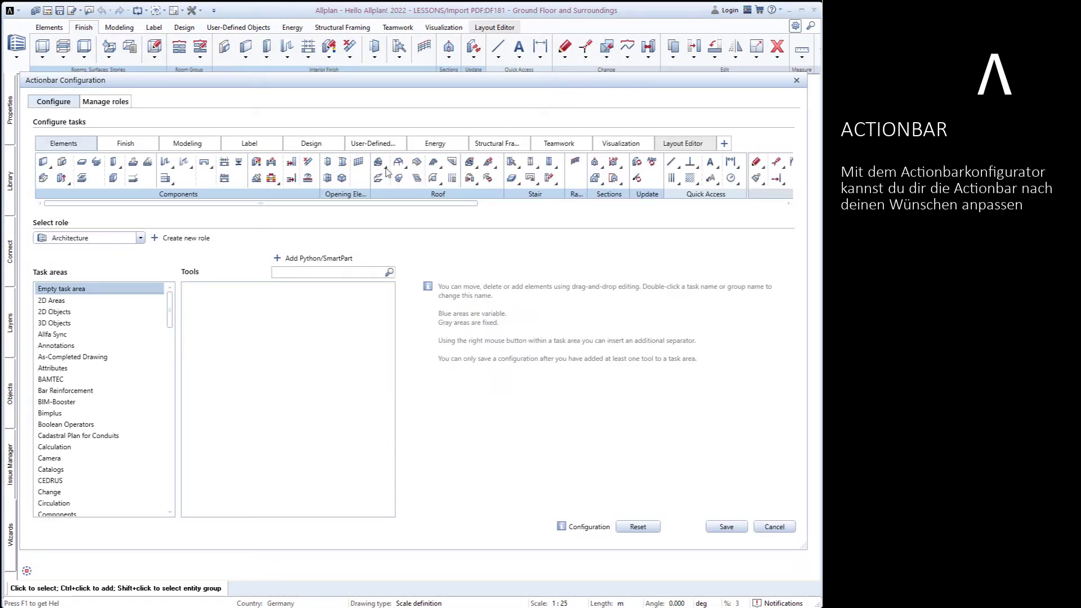
click(43, 304)
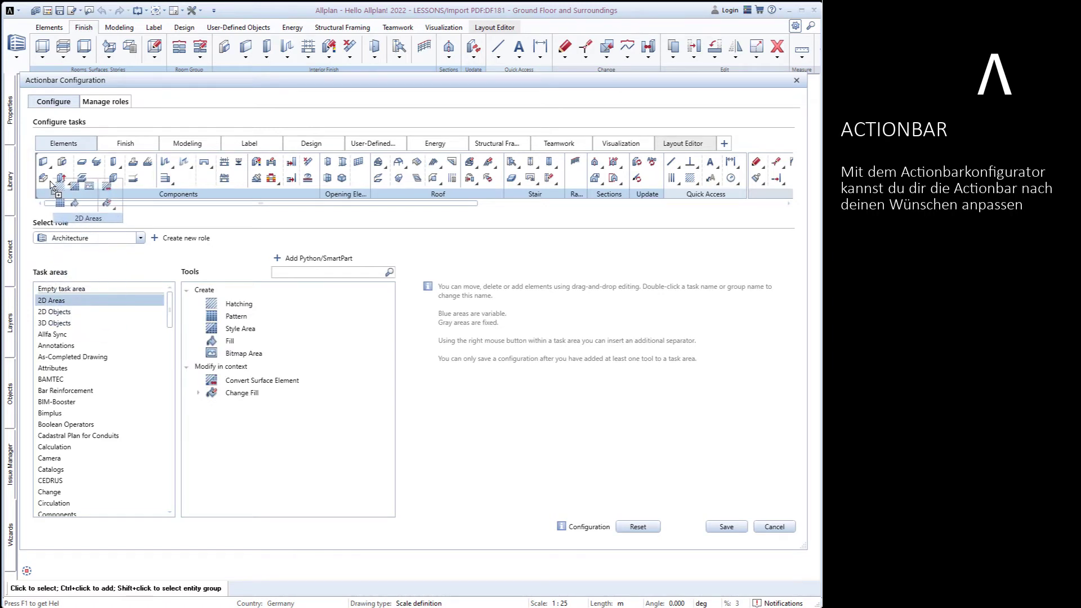
drag(44, 303, 51, 169)
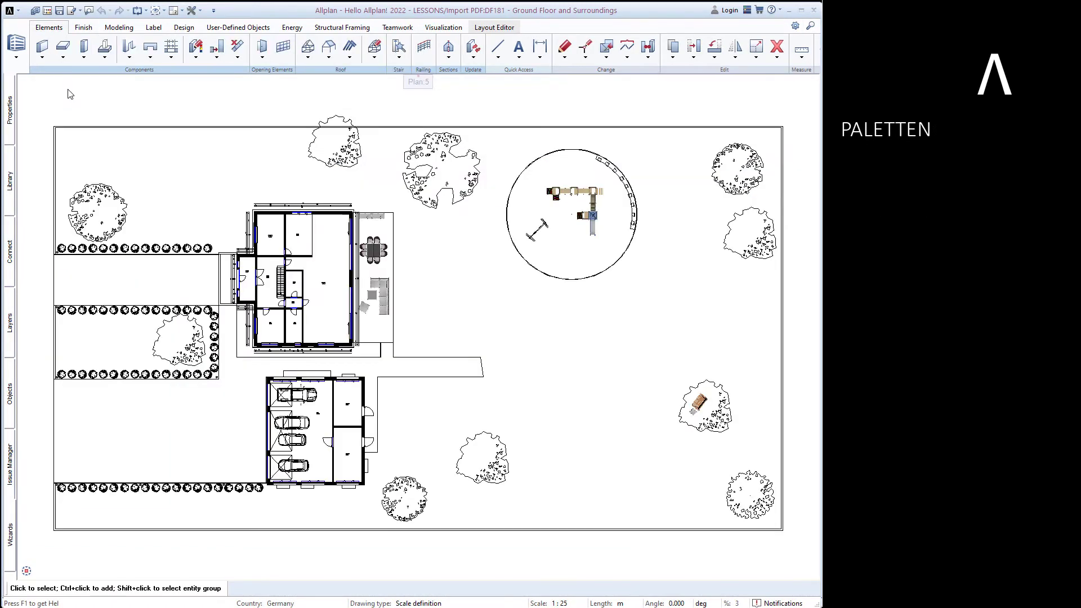
Step: Pin the Properties palette open, keeping pen thickness 0.25 and line type 1
click(12, 90)
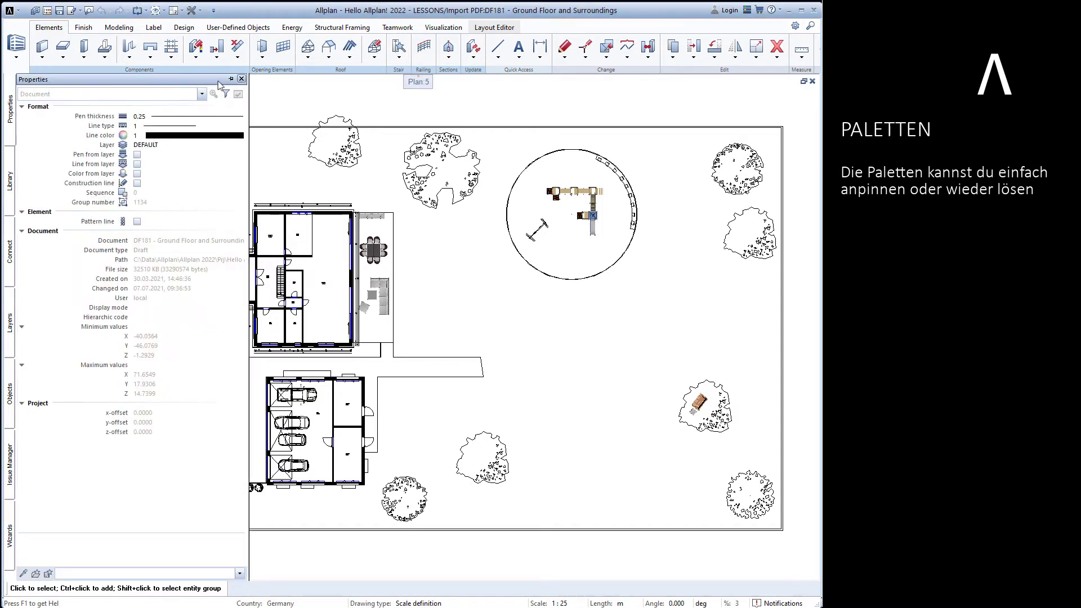
click(230, 79)
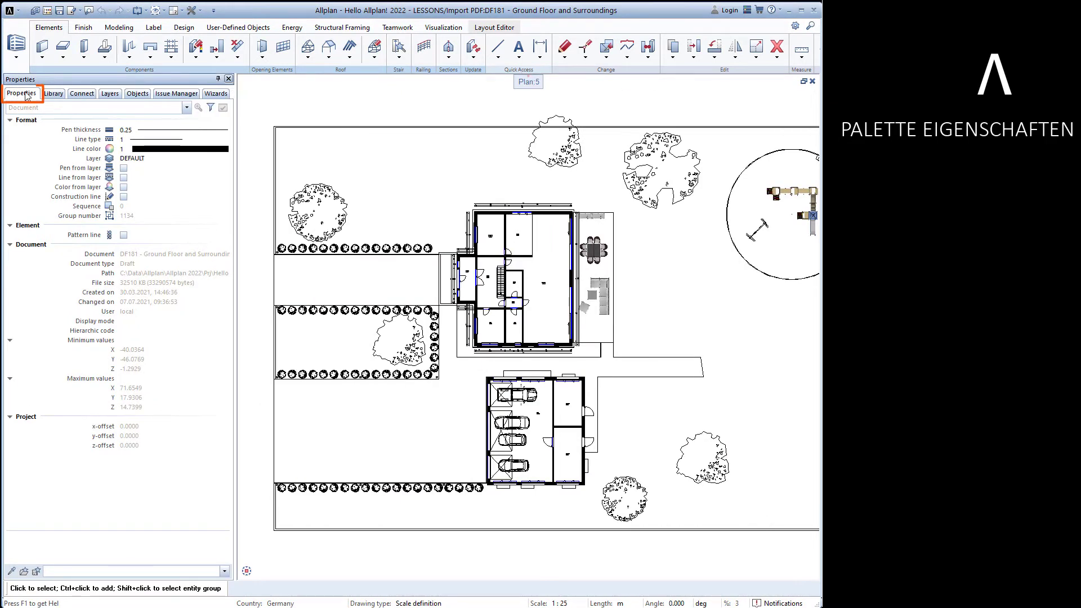
click(189, 131)
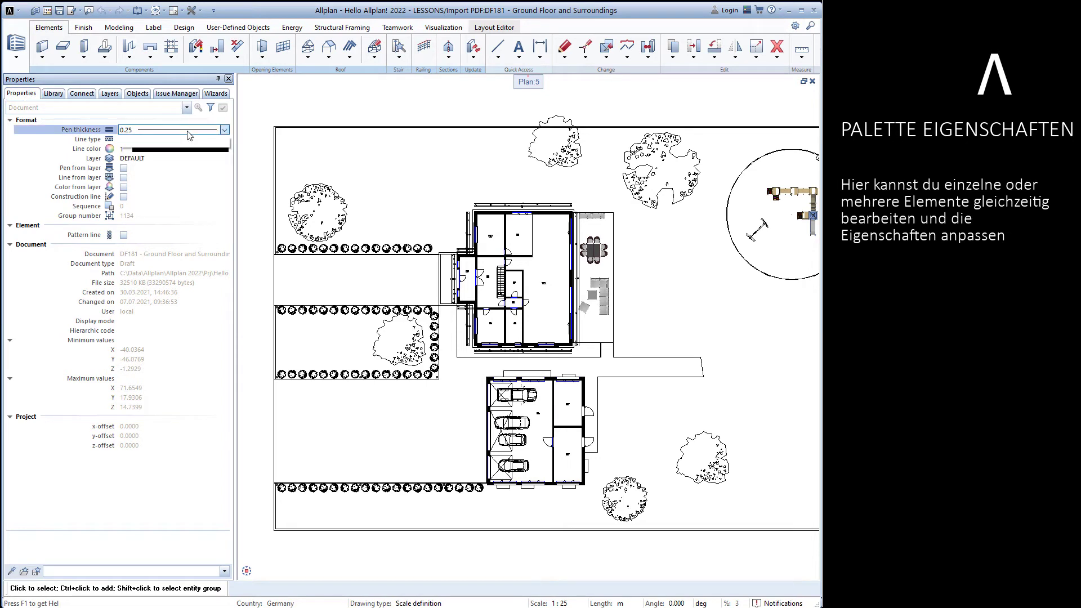
click(189, 133)
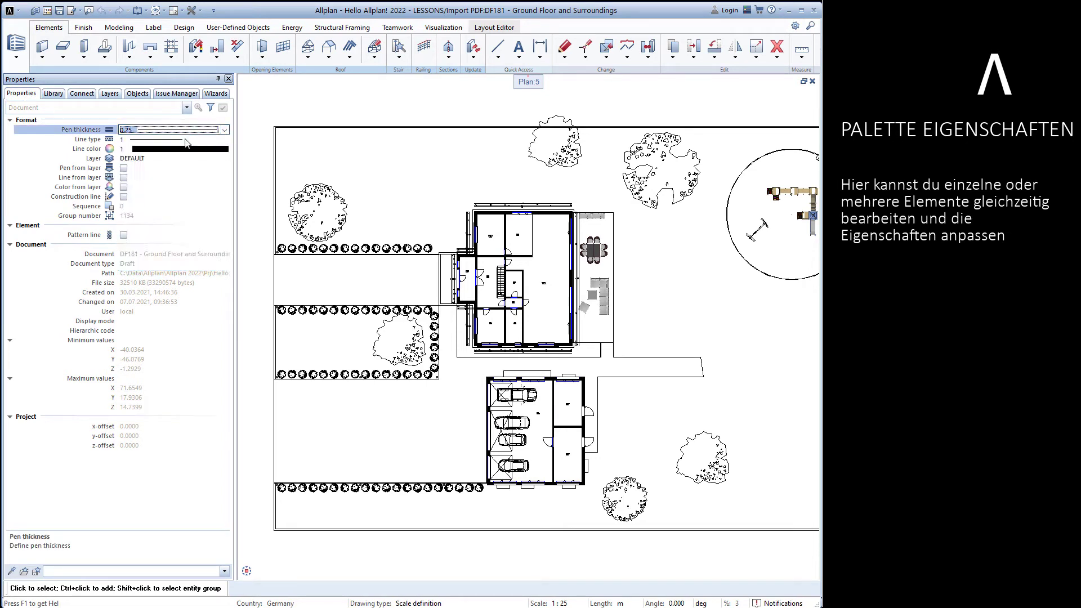
click(187, 141)
click(185, 138)
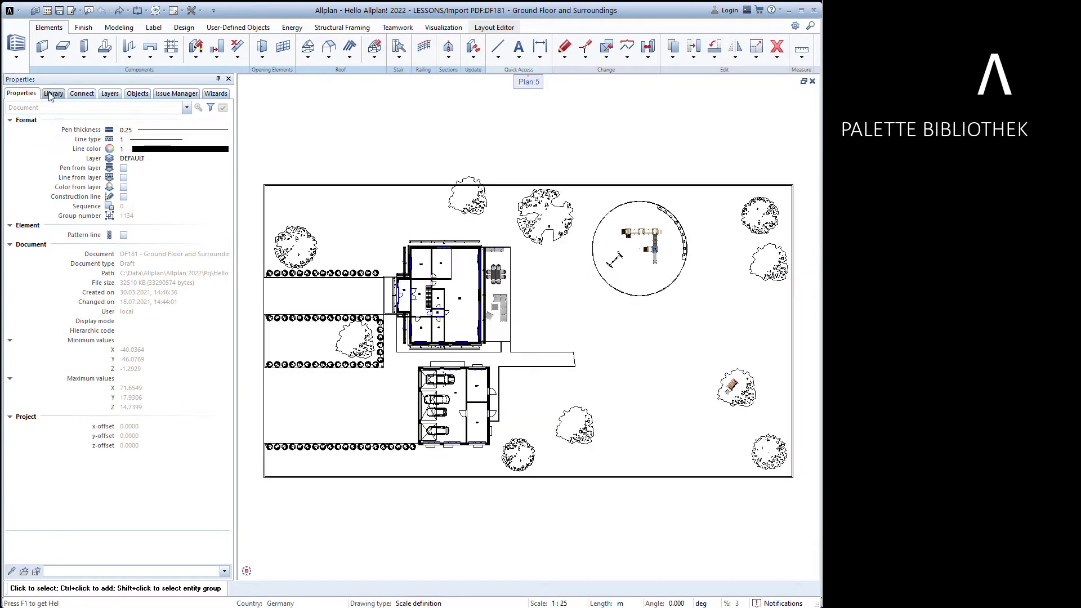
Step: In the Library, browse Default > 2D objects > Artist > Abstract trees and preview Abstract tree 1
click(52, 94)
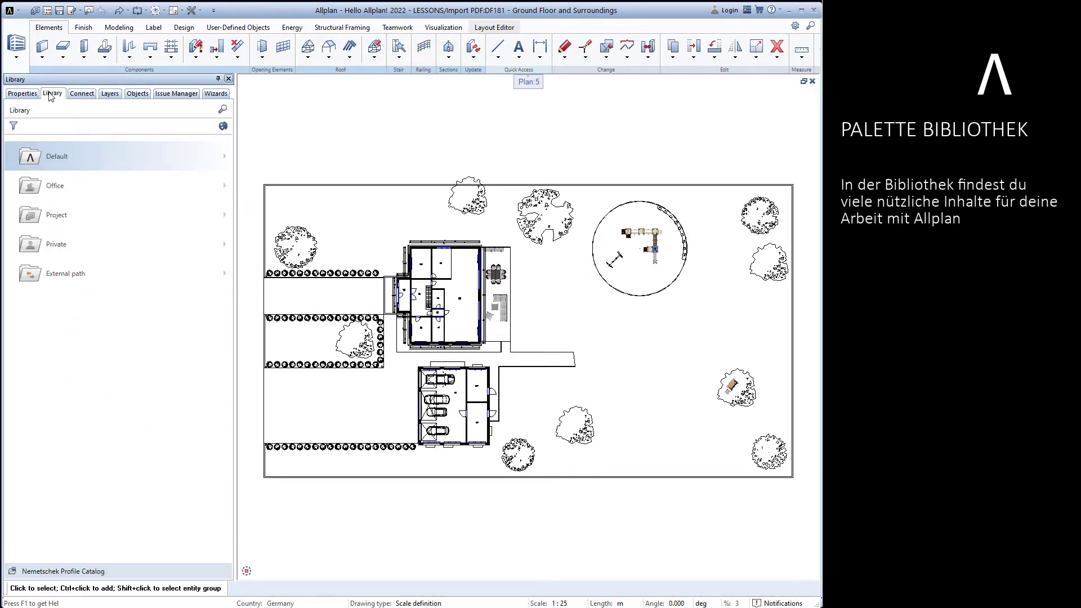
click(77, 164)
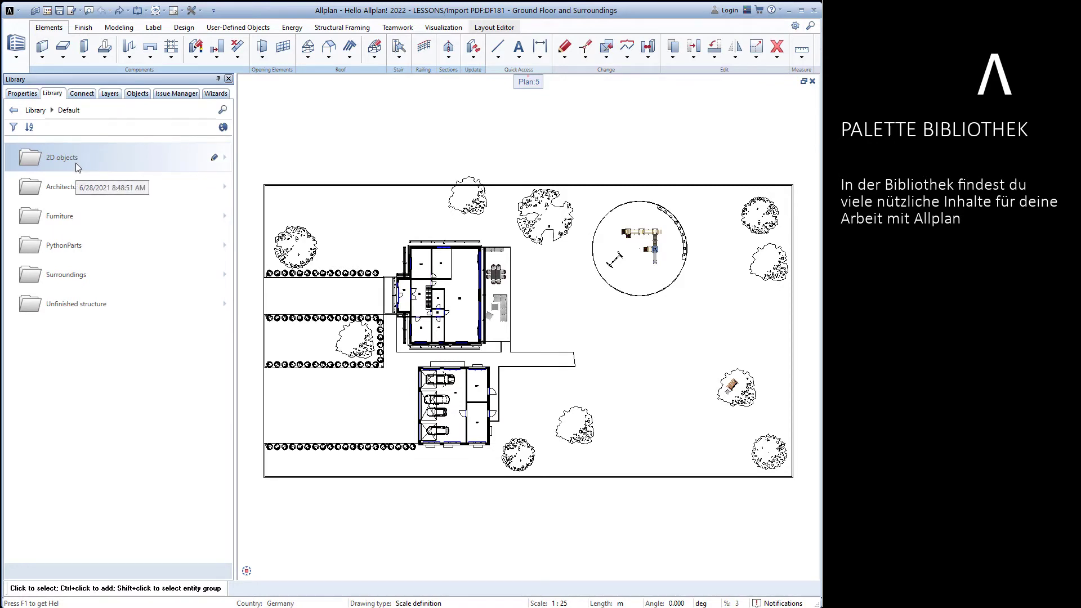
click(76, 164)
click(75, 163)
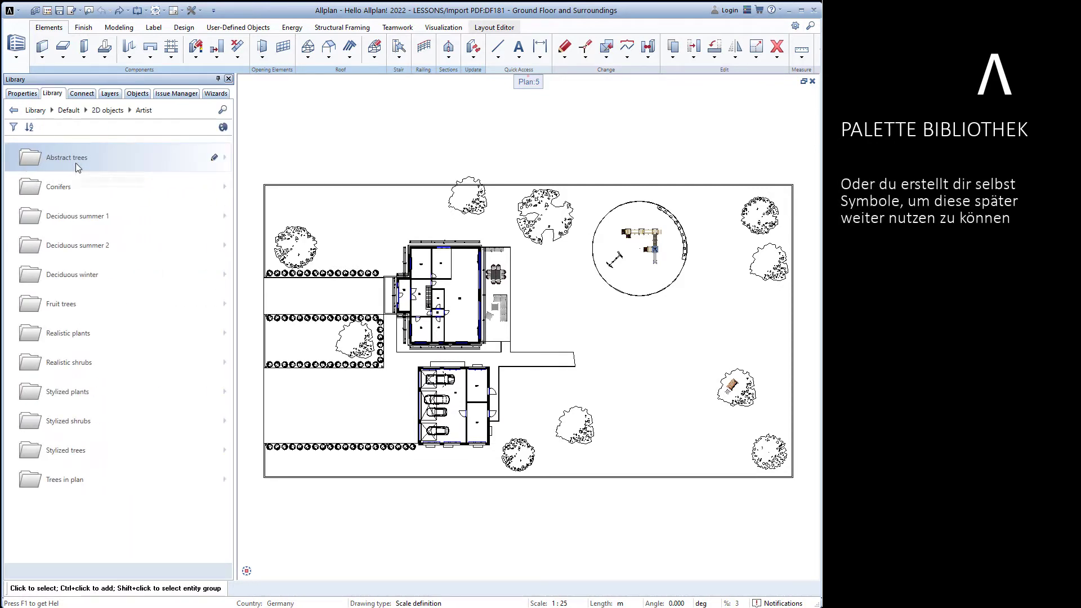
click(76, 163)
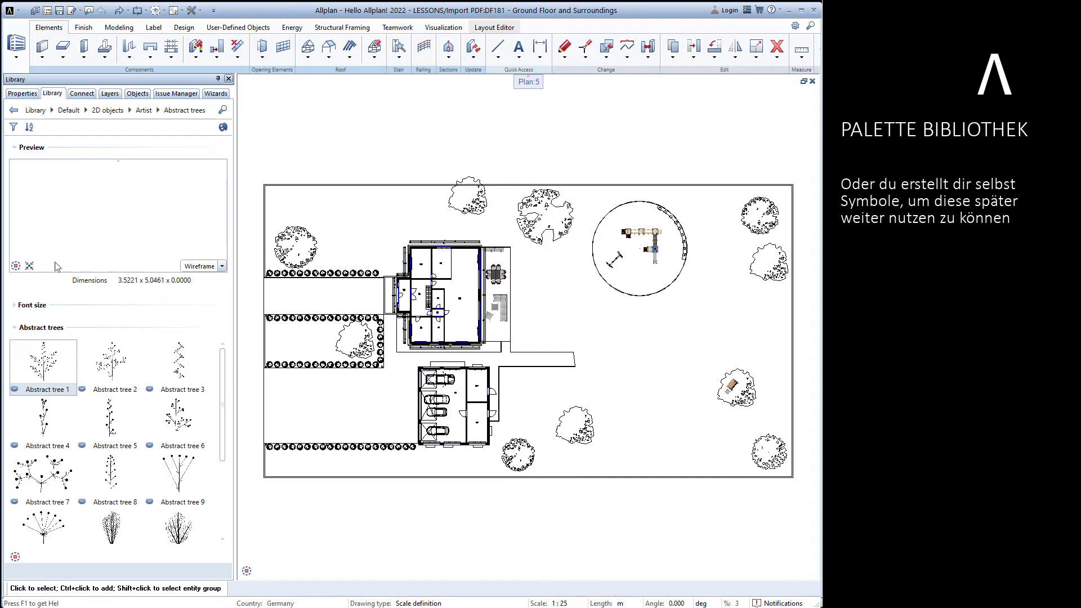
click(29, 265)
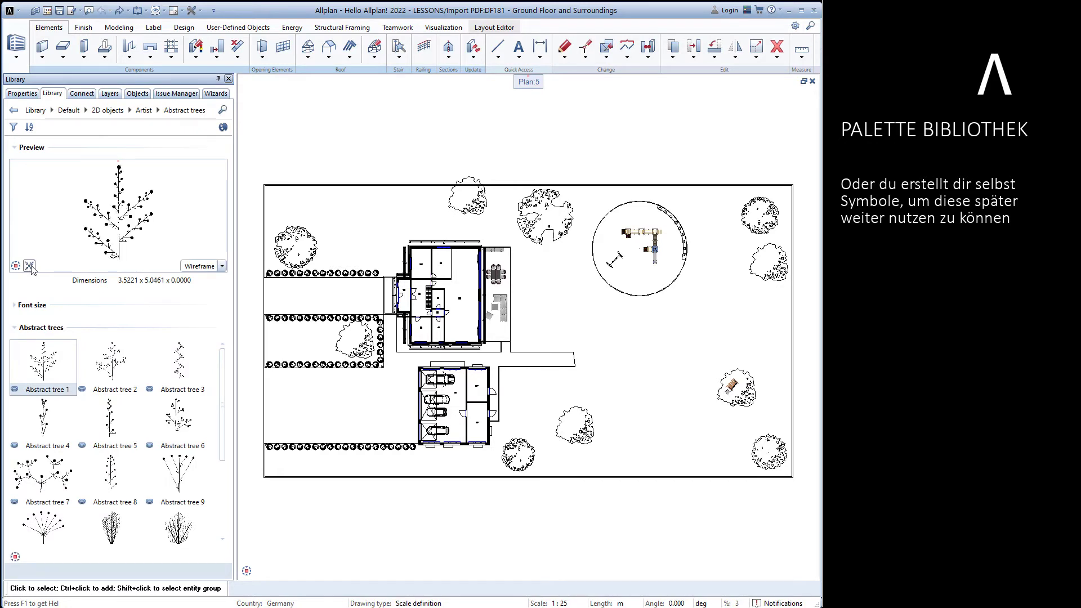
Step: Browse Architecture > Doors > External doors, animate a door's 3D preview, then show Connect results
click(69, 110)
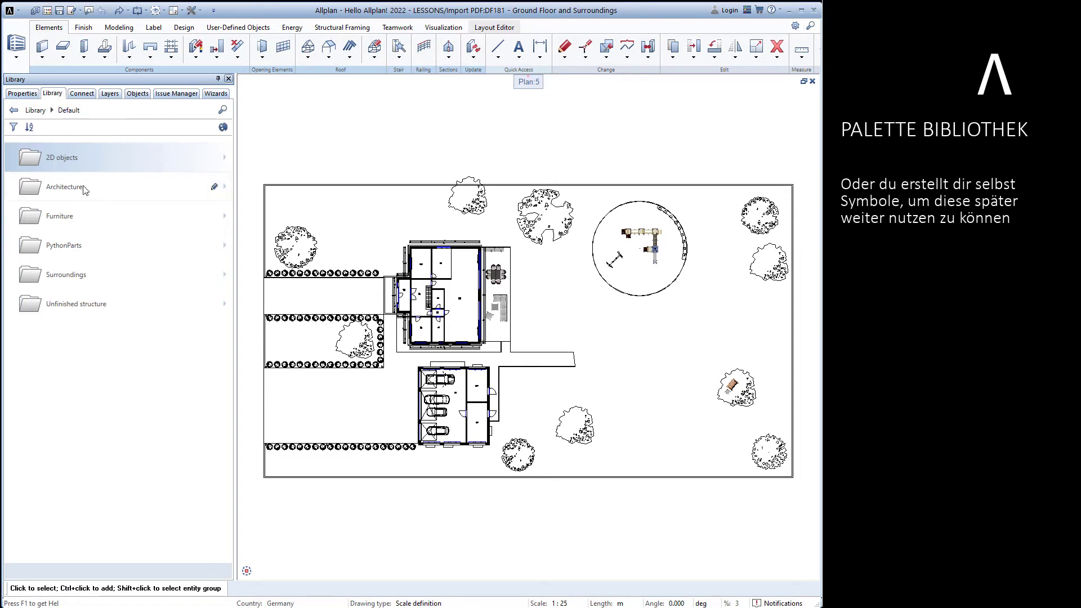
click(85, 187)
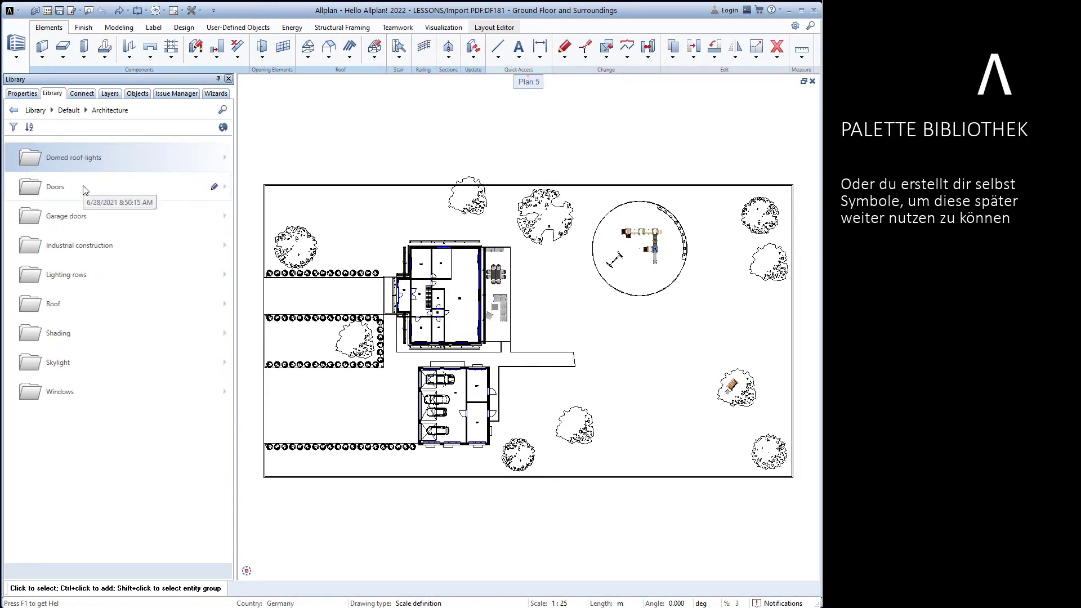
click(84, 189)
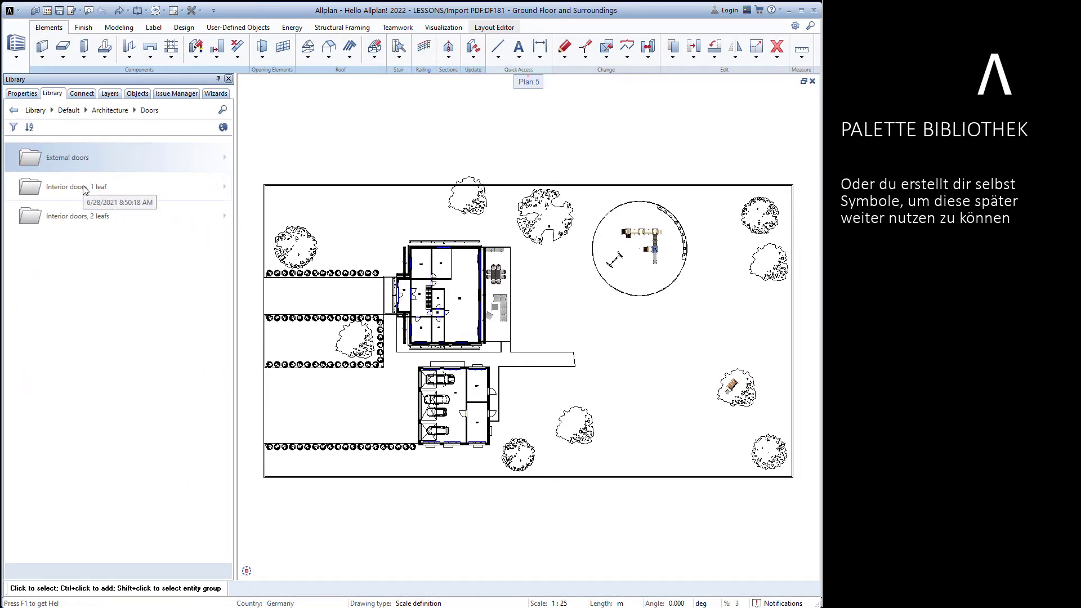
click(84, 163)
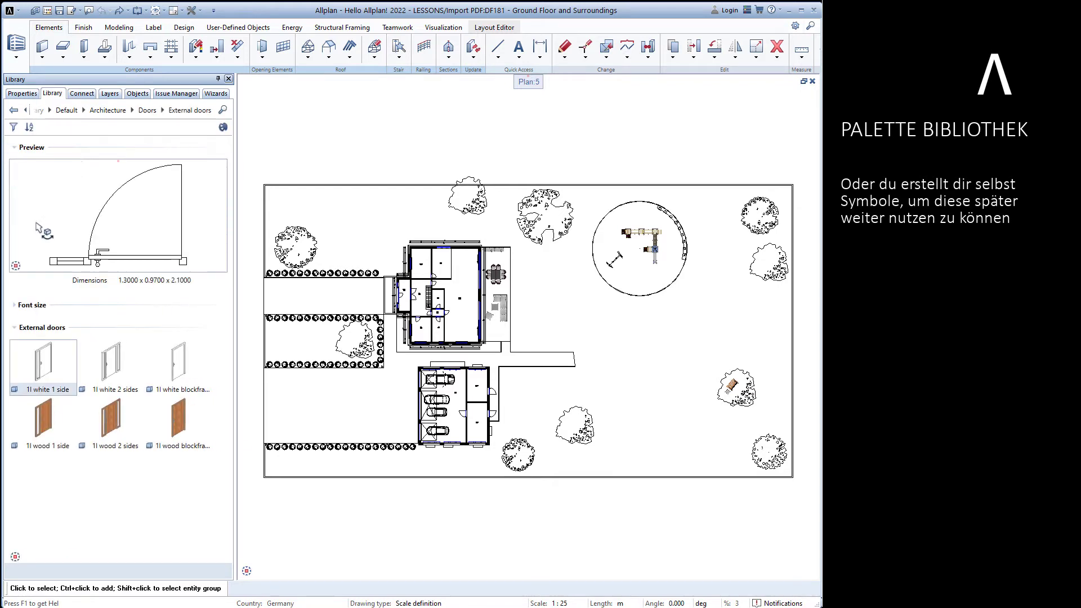
click(15, 254)
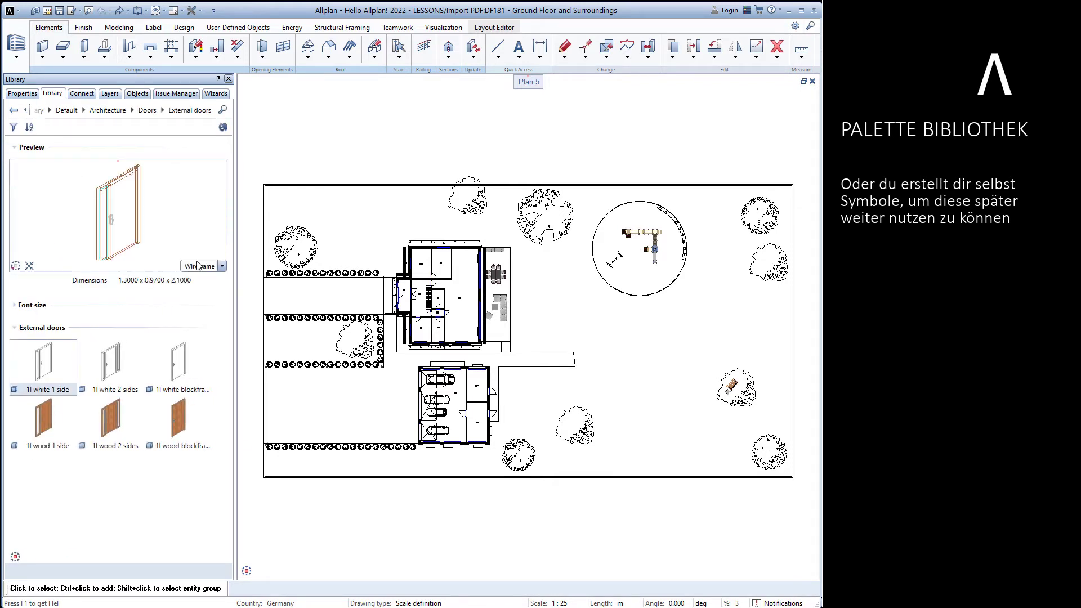
click(198, 266)
click(191, 255)
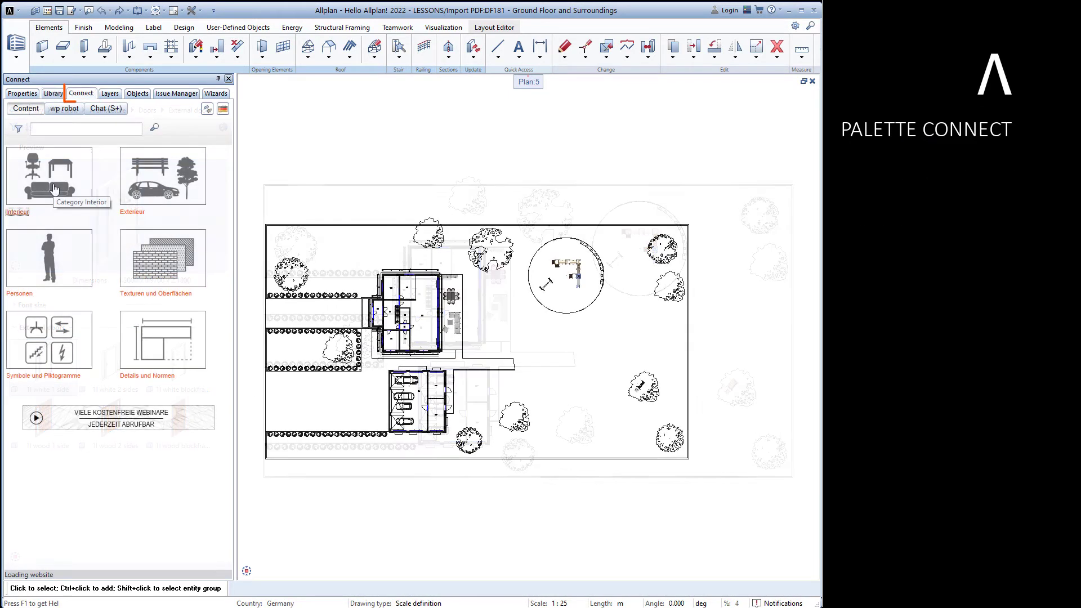
click(55, 189)
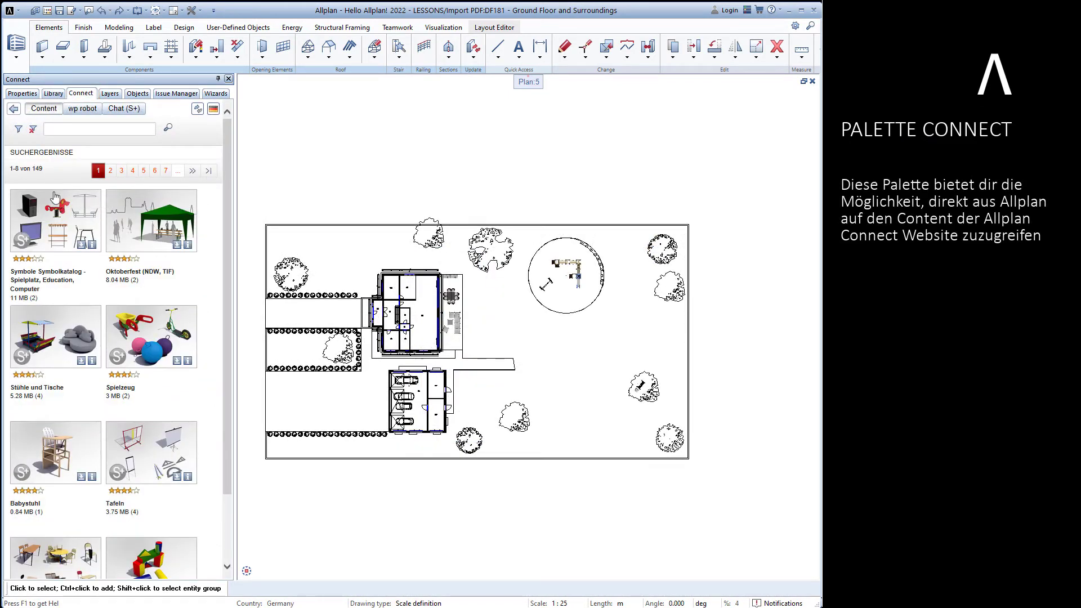
Step: From Connect's Stühle und Tische package, drop the purple chair into the plan above the house
click(62, 326)
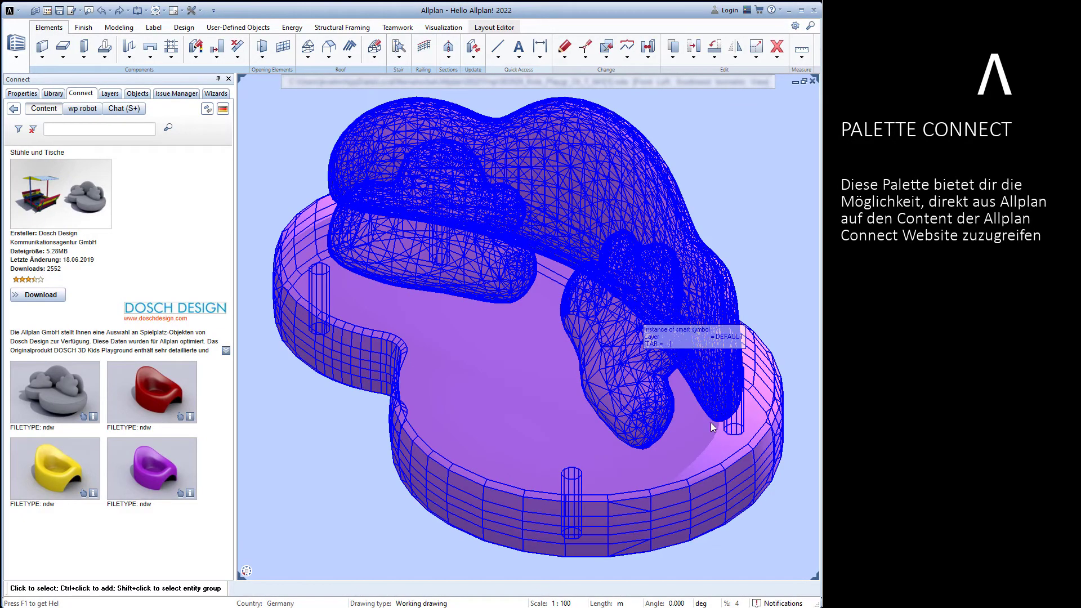
click(641, 314)
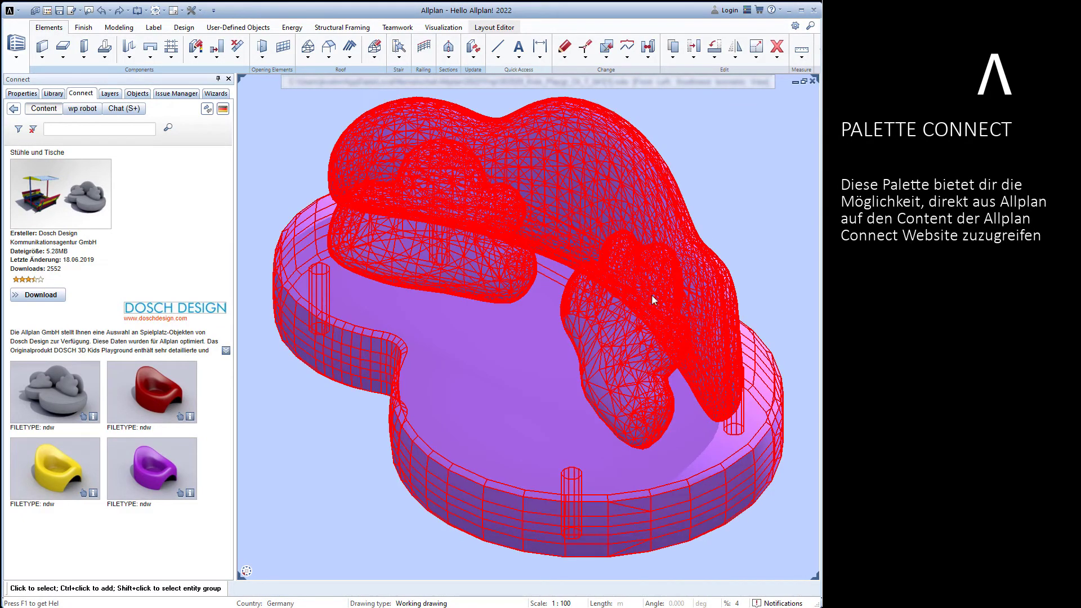
click(812, 81)
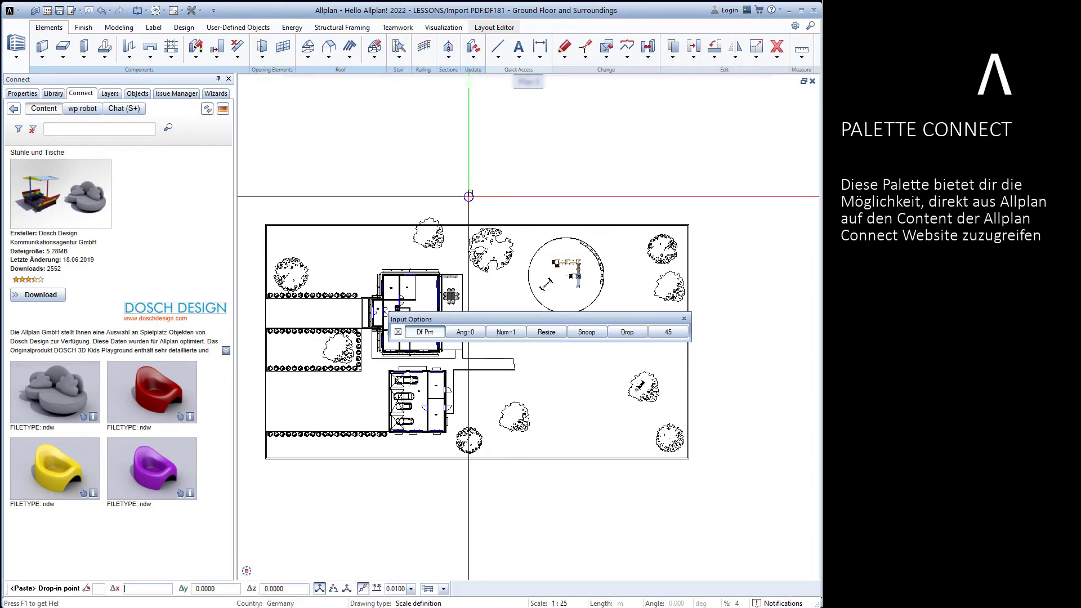
scroll(451, 211, up, 2)
click(450, 211)
scroll(451, 212, up, 2)
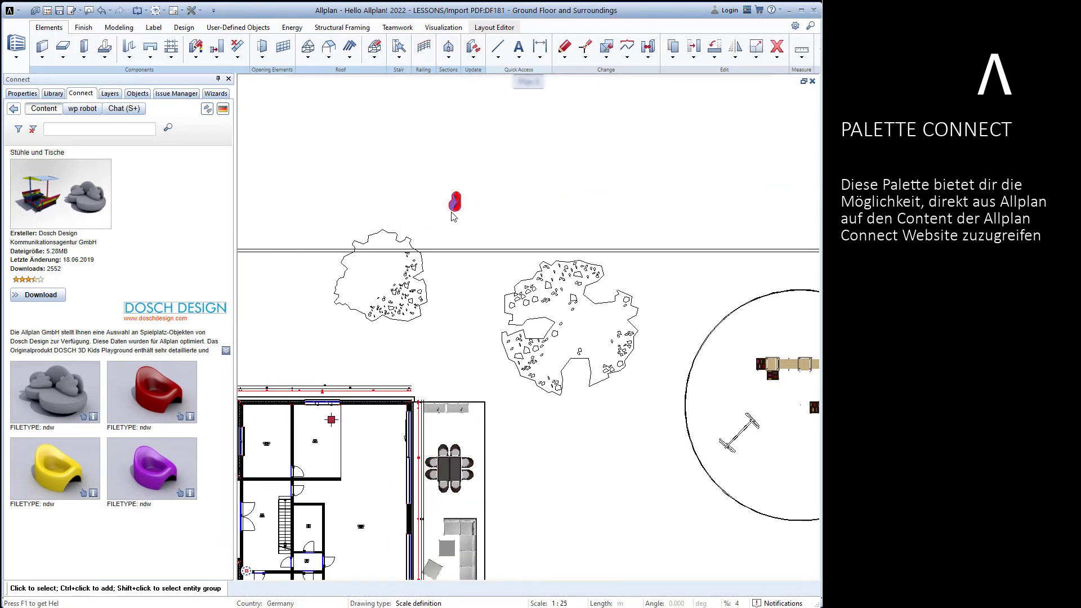
scroll(451, 211, up, 2)
scroll(453, 210, up, 1)
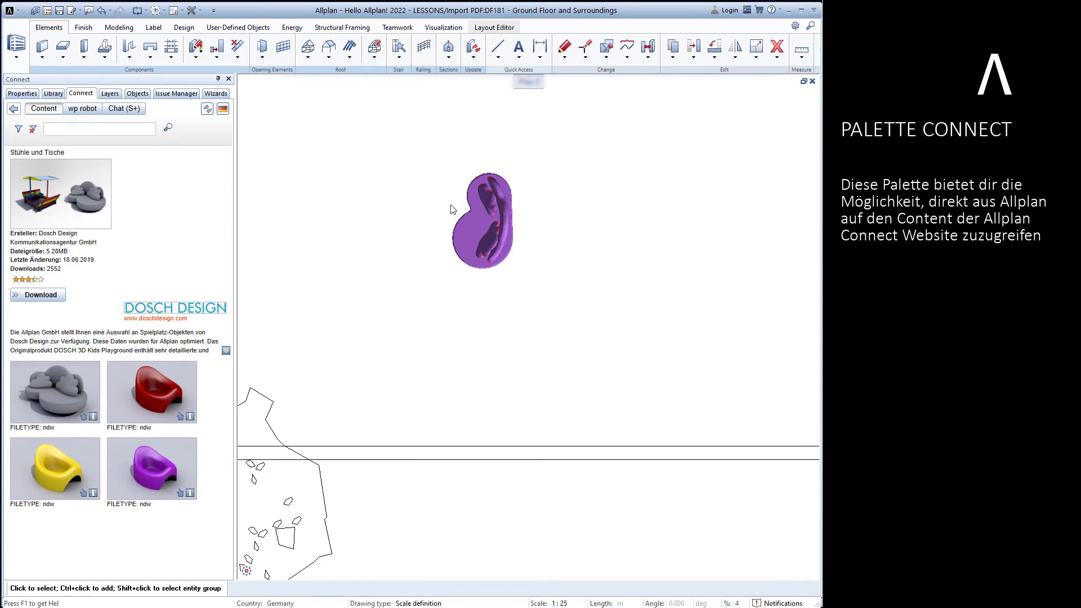
Step: List only layers used in open documents, then hide and re-show the UP_GEN layer
click(109, 93)
scroll(136, 210, down, 1)
scroll(135, 210, down, 3)
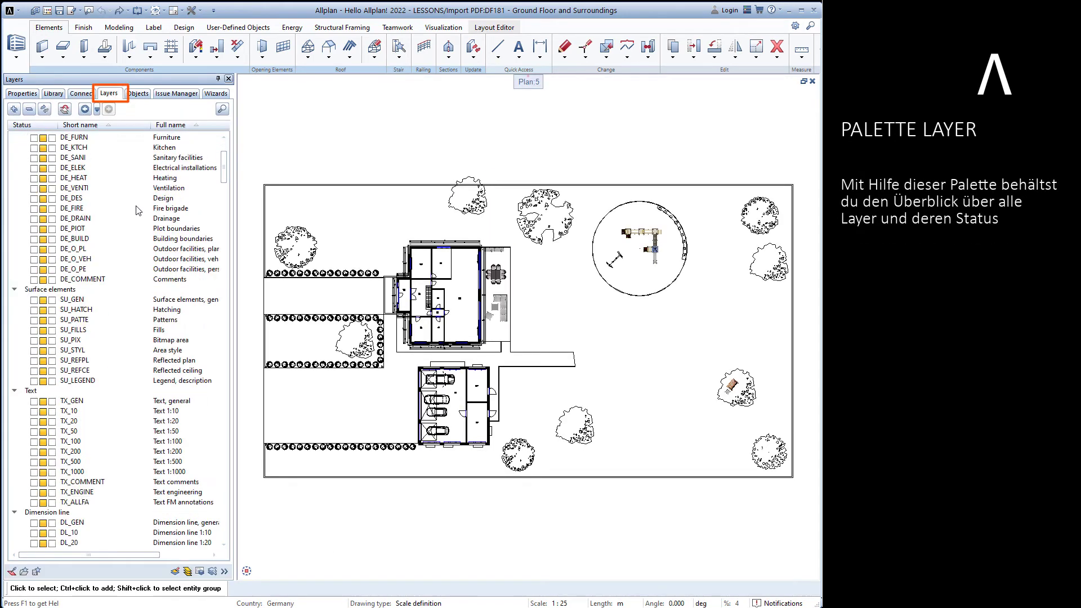
scroll(136, 210, down, 1)
scroll(136, 210, down, 6)
scroll(136, 210, down, 5)
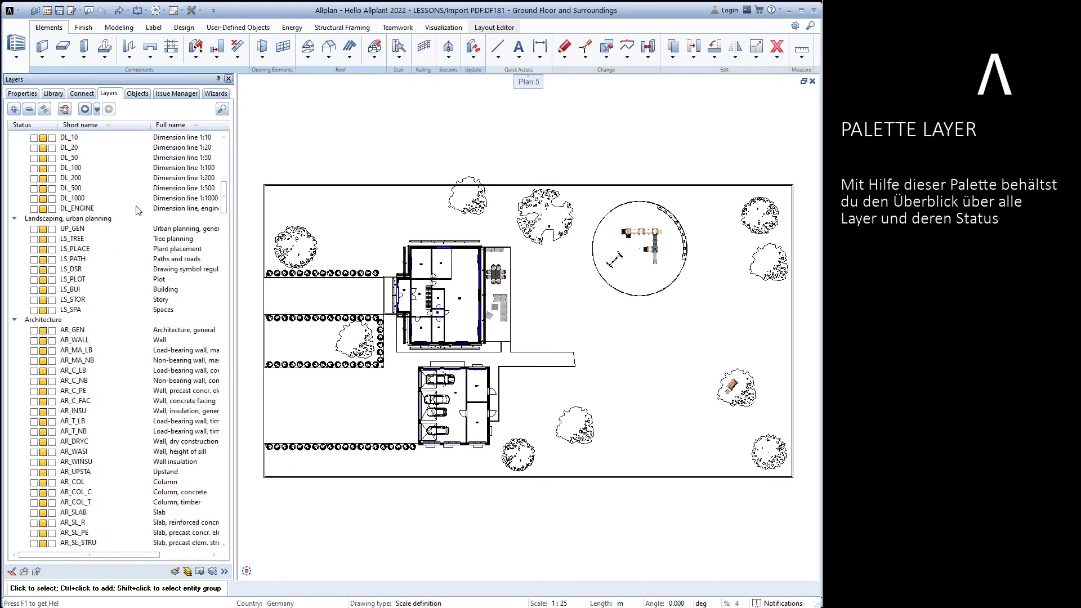
scroll(136, 210, down, 1)
scroll(136, 210, down, 4)
scroll(136, 210, down, 10)
right_click(137, 210)
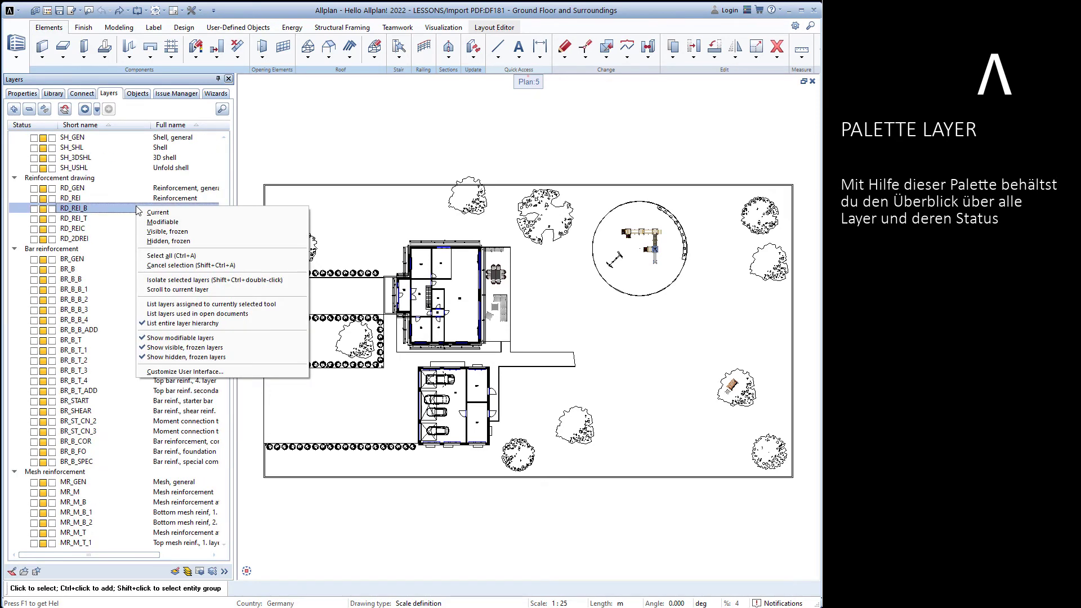
click(186, 313)
click(43, 219)
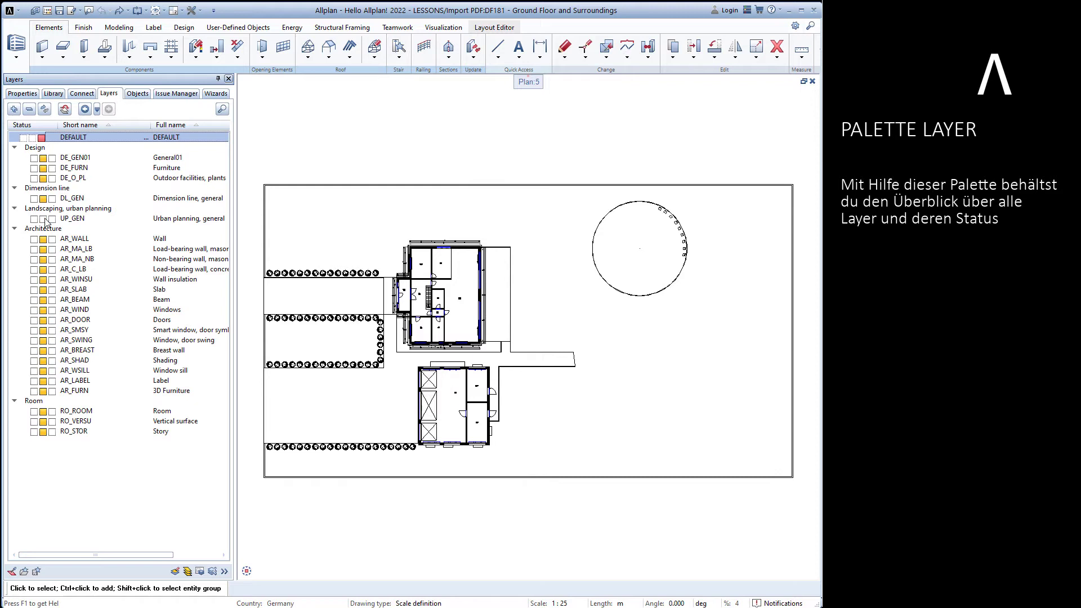
click(43, 219)
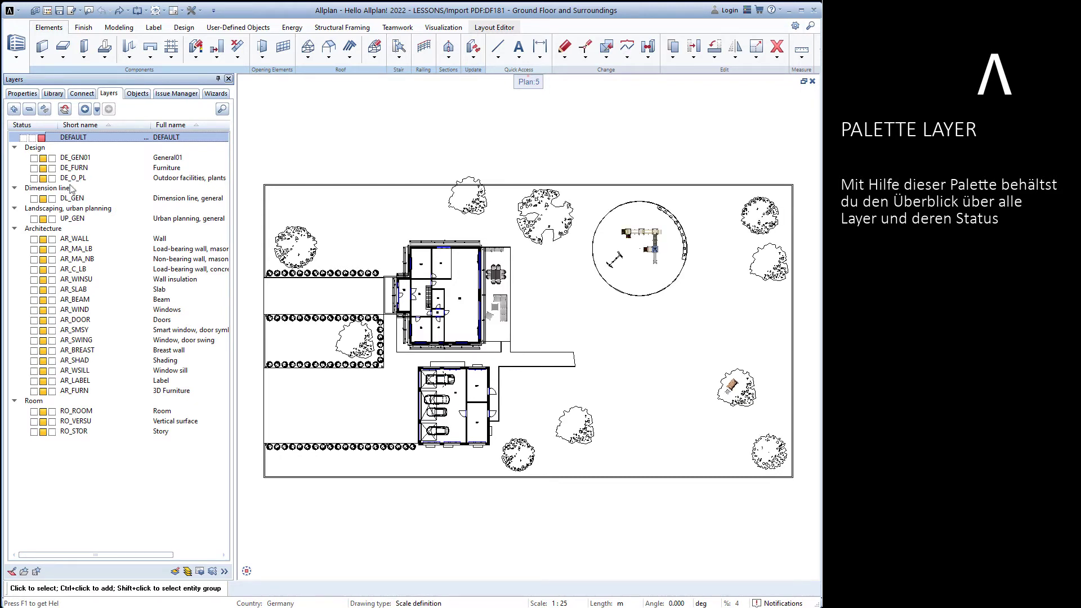
Step: Expand LESSONS/Import PDF and toggle visibility of all elements, Openings, Walls and smart-symbol colours
click(137, 93)
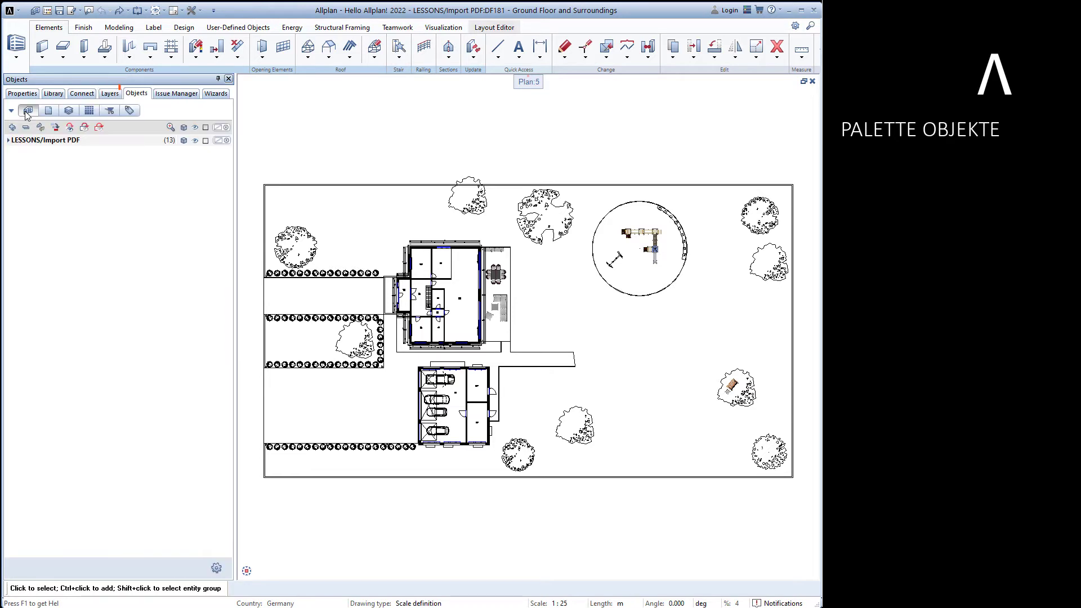
click(8, 141)
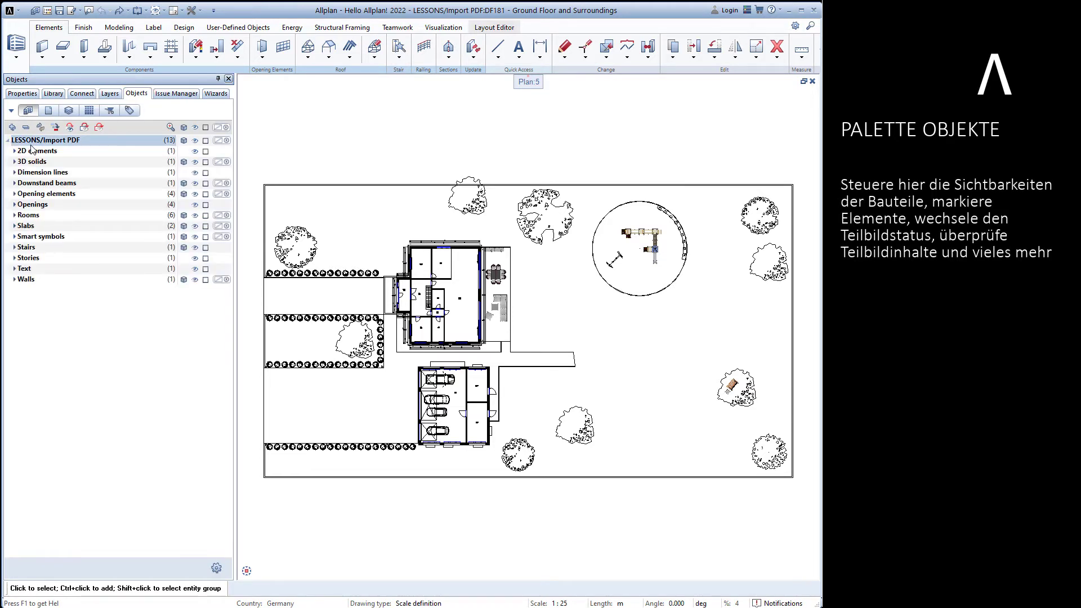
click(195, 131)
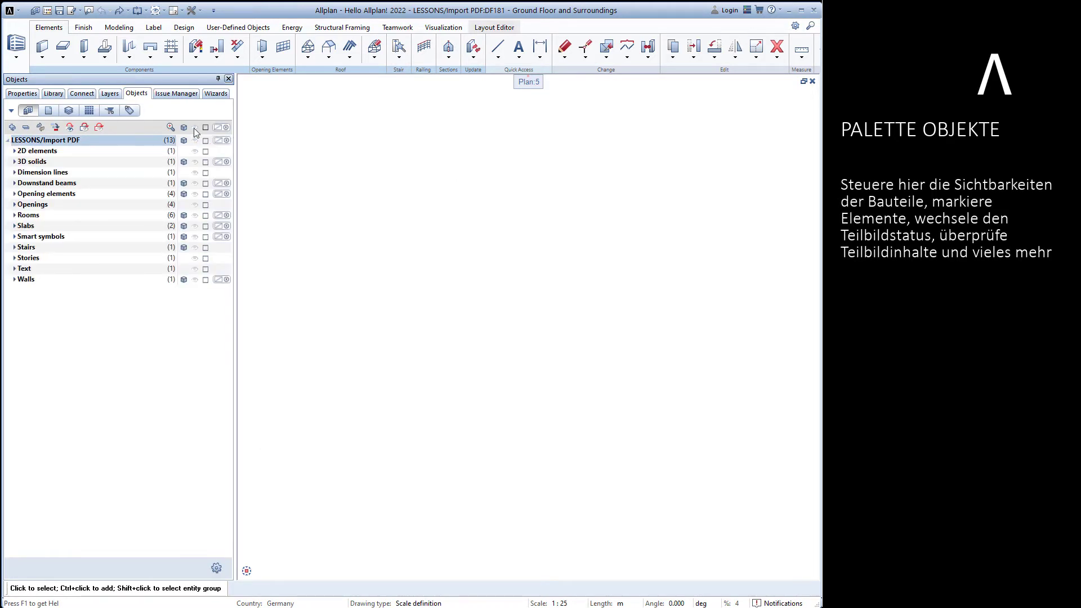
click(194, 128)
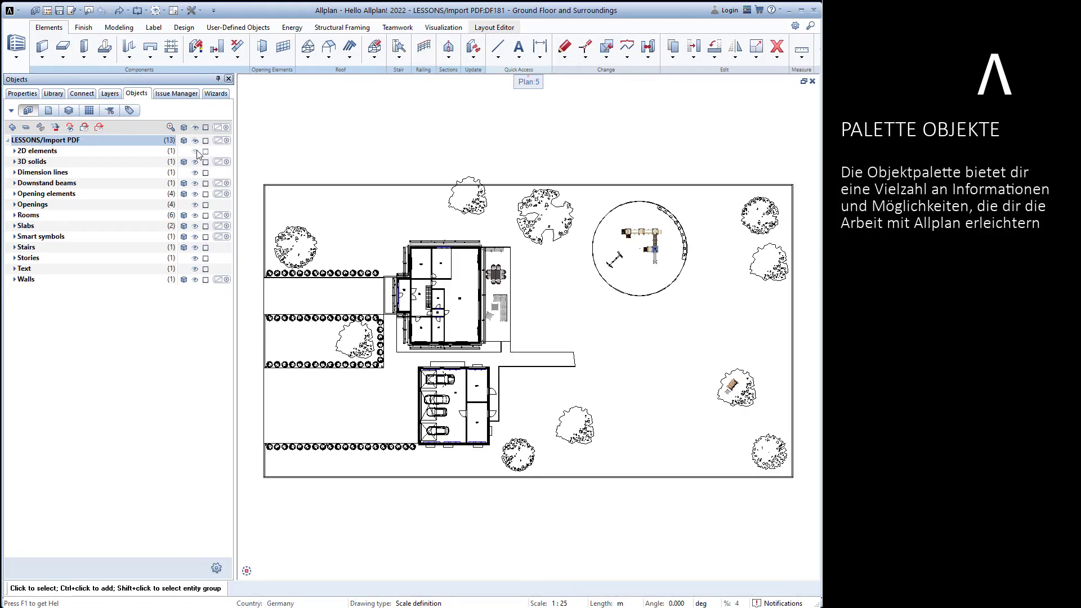
click(195, 204)
click(195, 279)
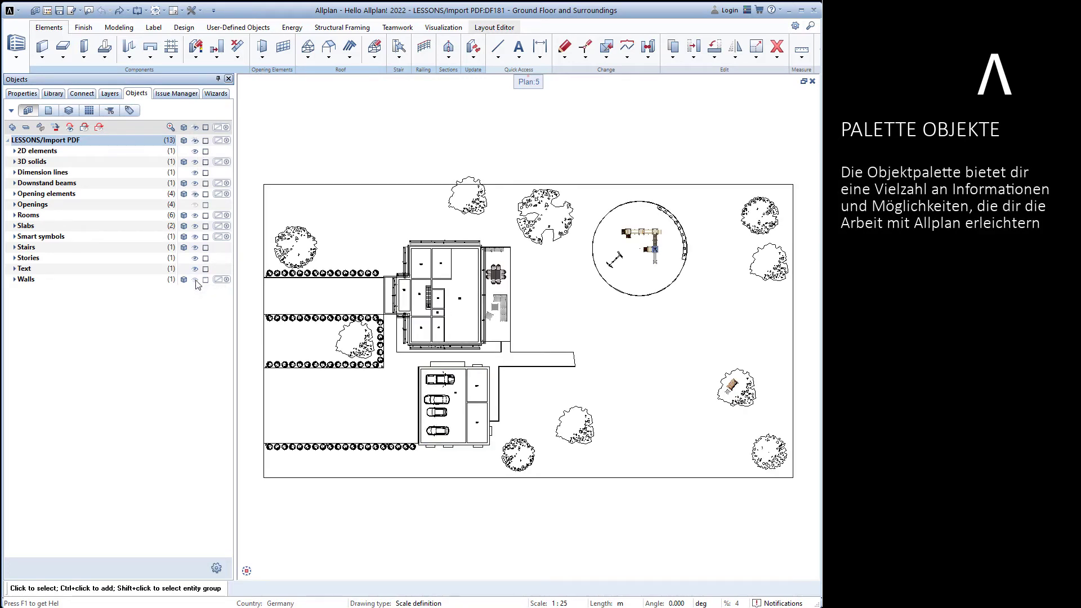
click(195, 280)
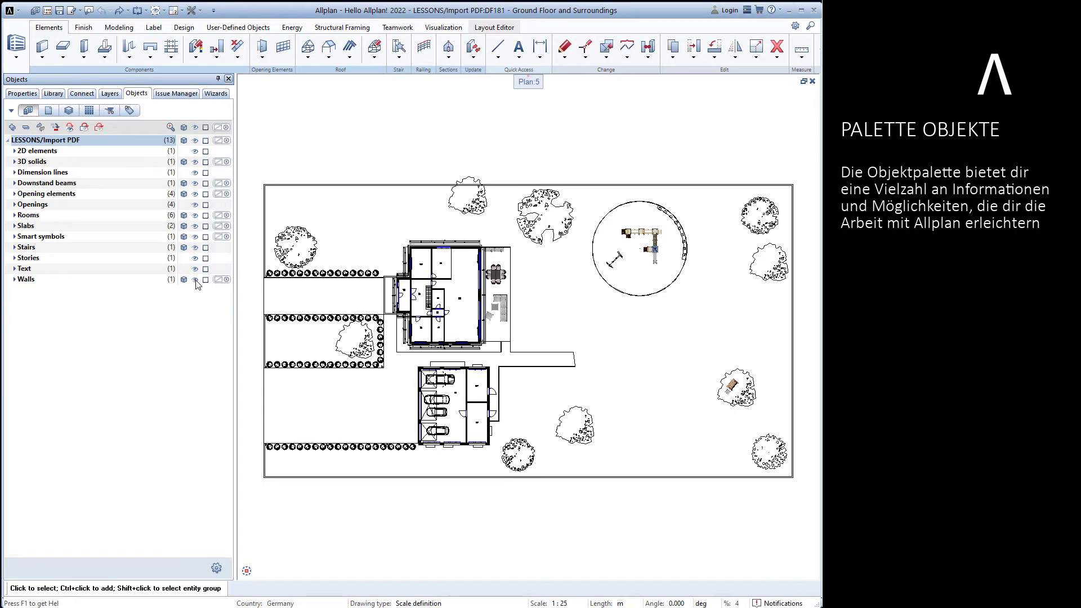
click(228, 239)
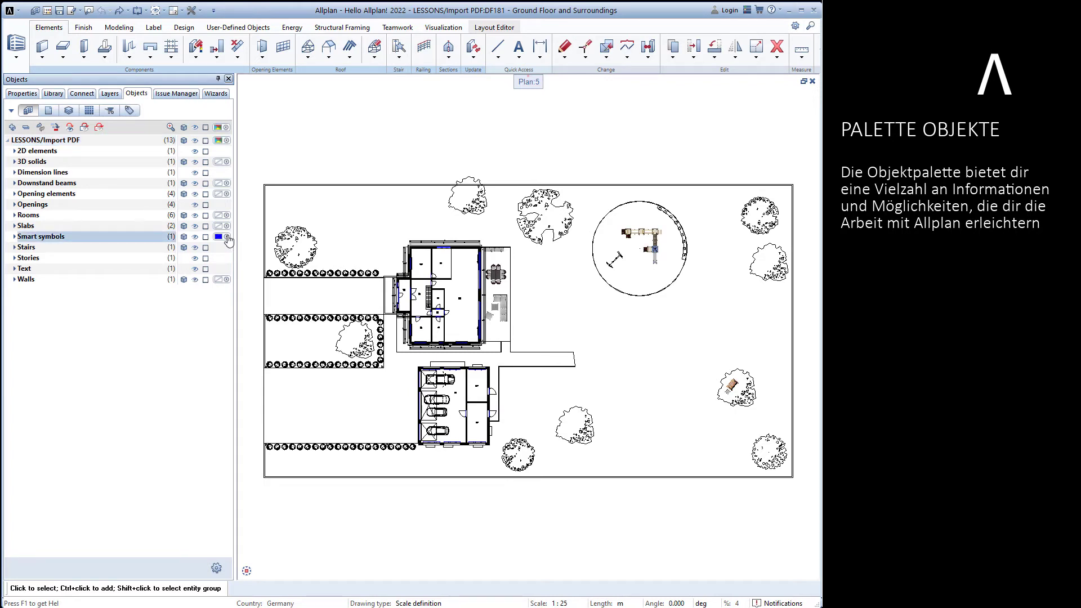
click(228, 238)
Step: Sort objects by drawing file, switching DF182 current, DF181 to reference, then DF181 current again
click(48, 111)
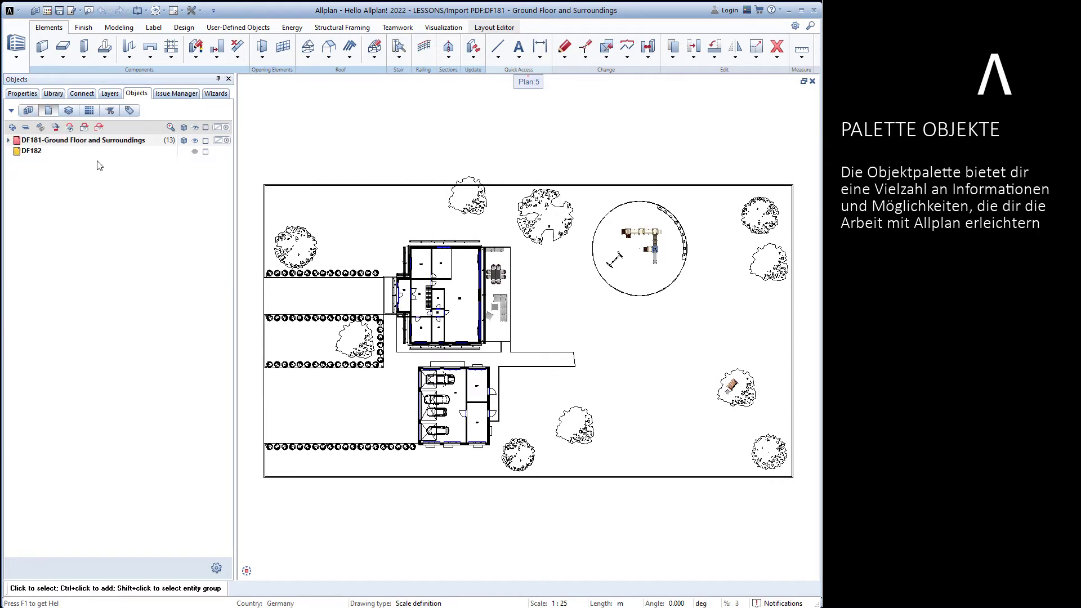
click(17, 152)
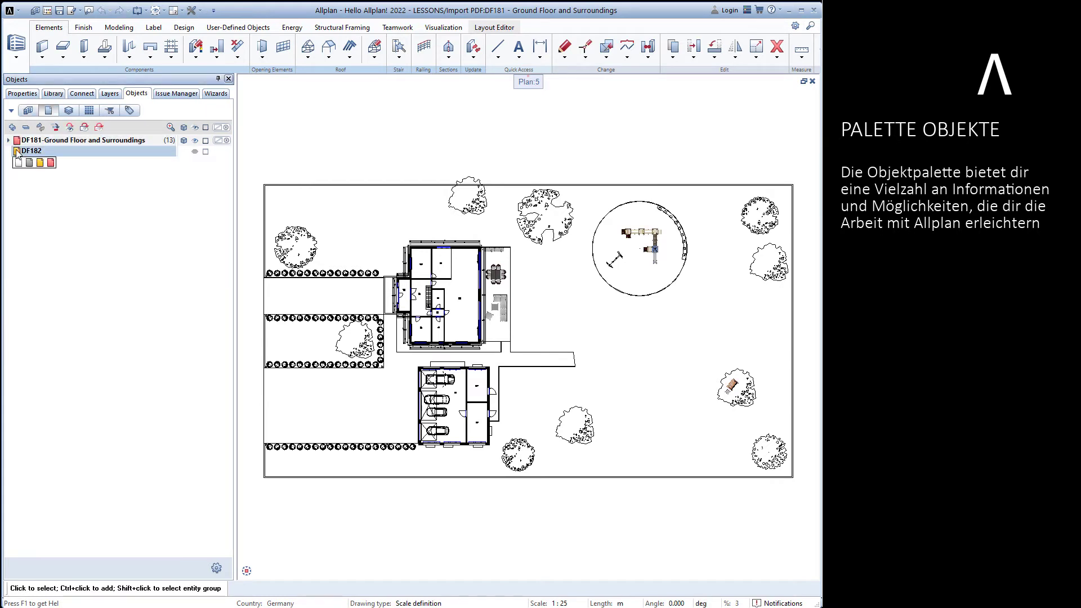
click(51, 162)
click(18, 142)
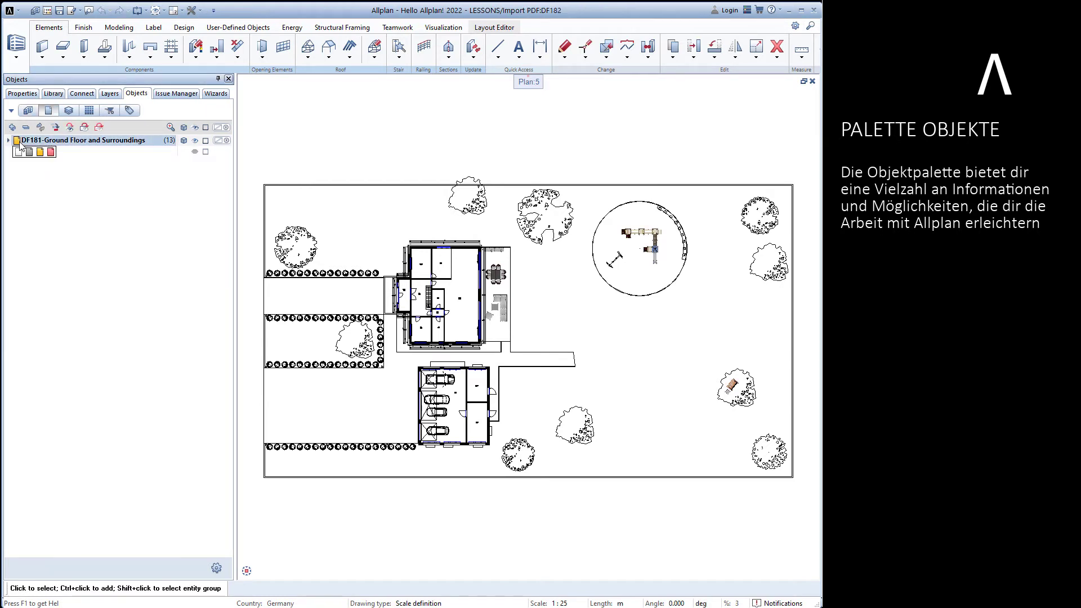
click(29, 152)
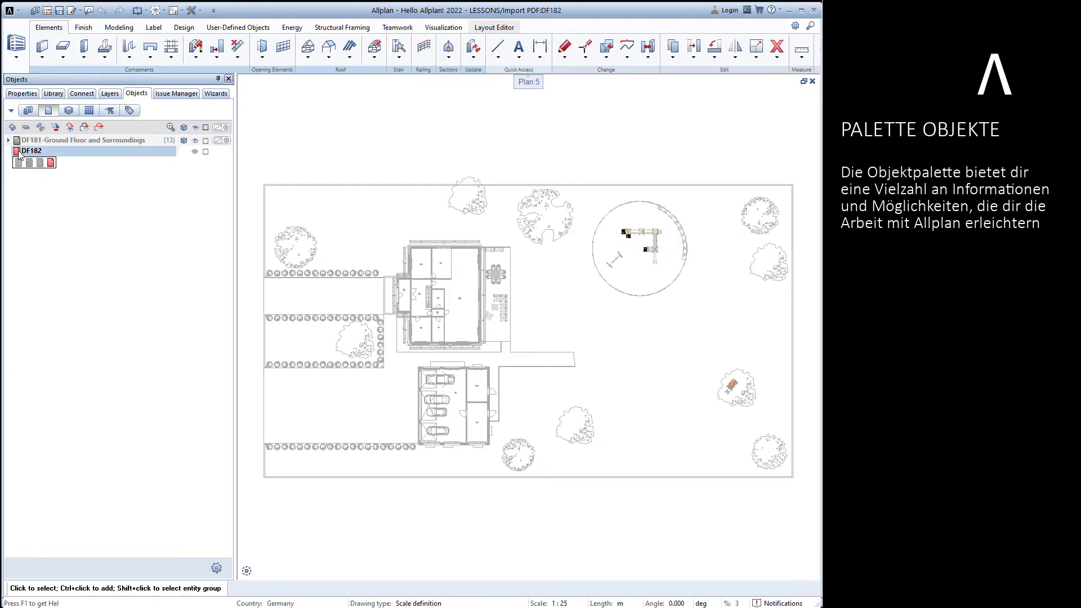
click(17, 145)
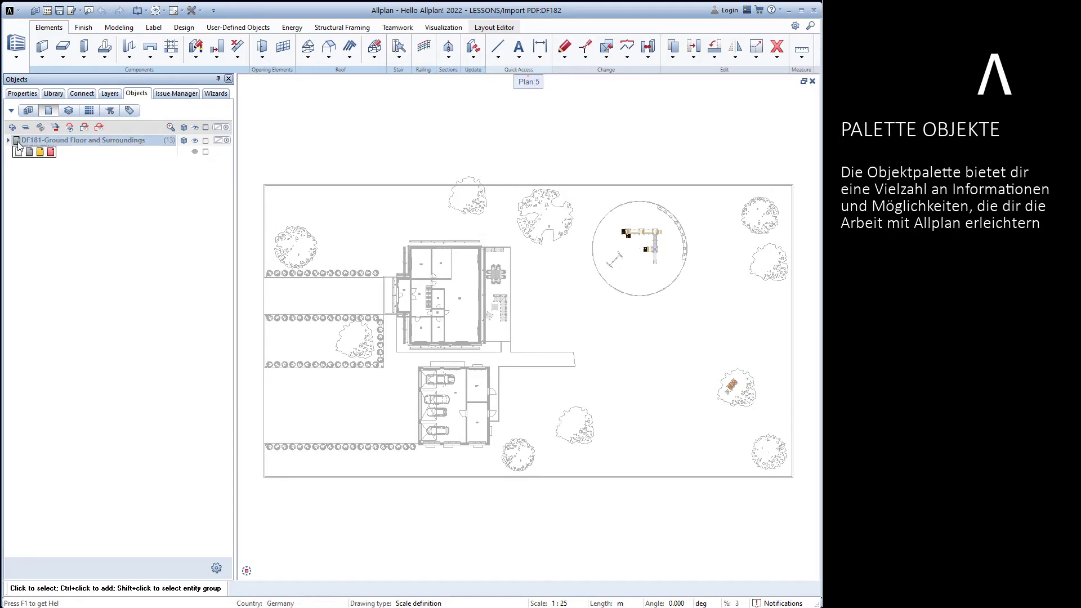
Step: Group objects by layer, expanding AR_BEAM, AR_BREAST and Downstand beams, then by material, trade and attribute
click(69, 112)
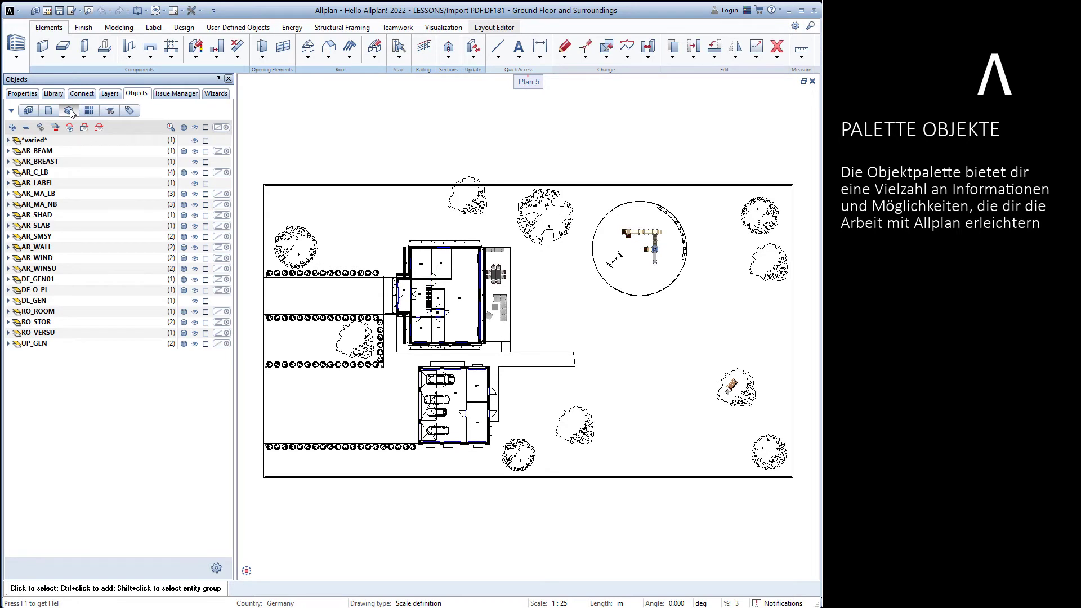
click(8, 151)
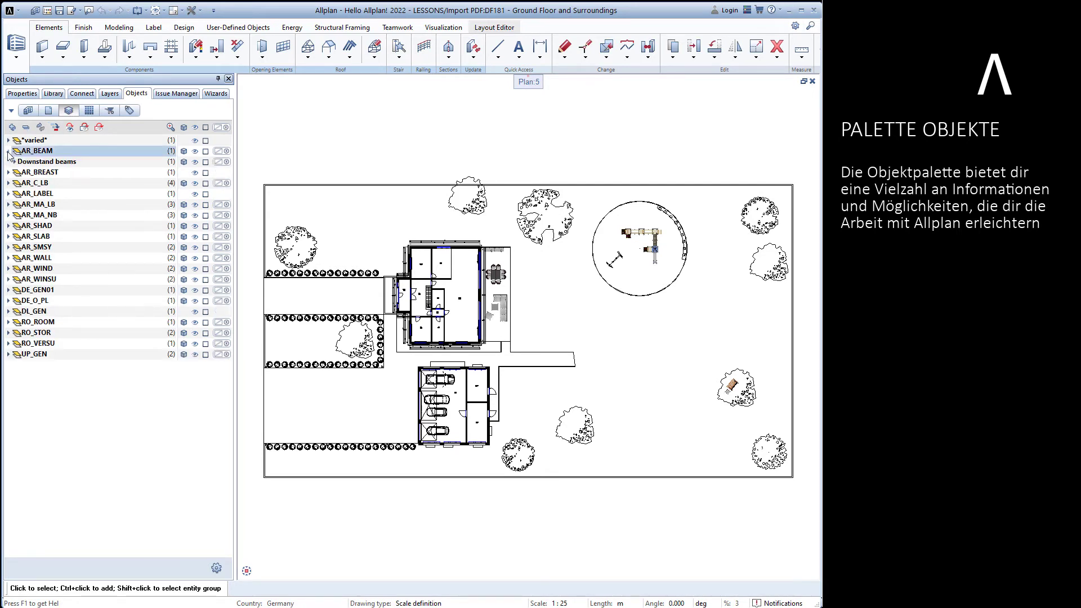
click(8, 173)
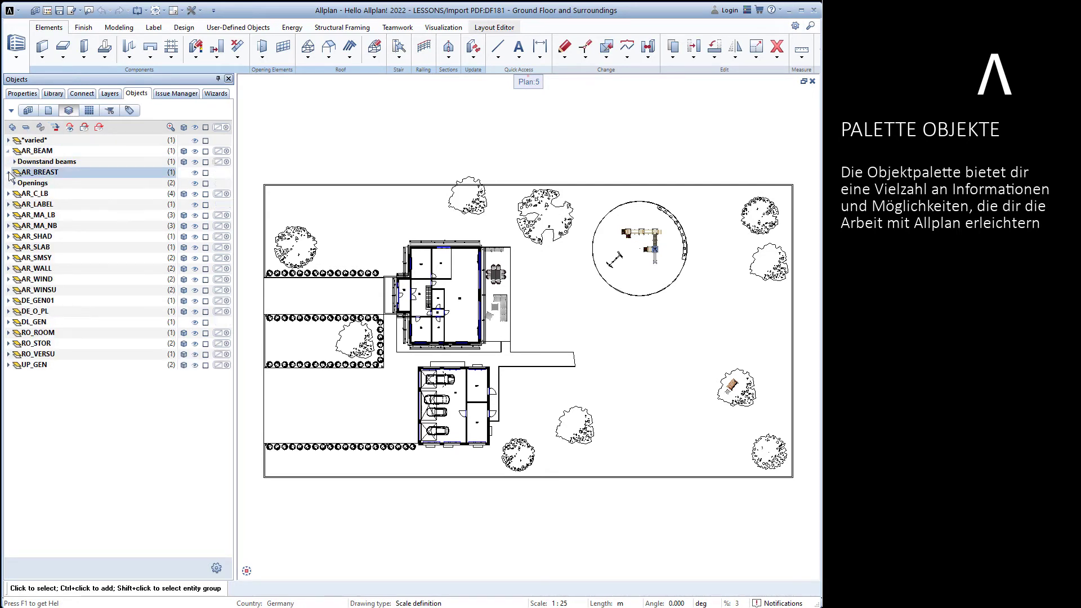
click(14, 162)
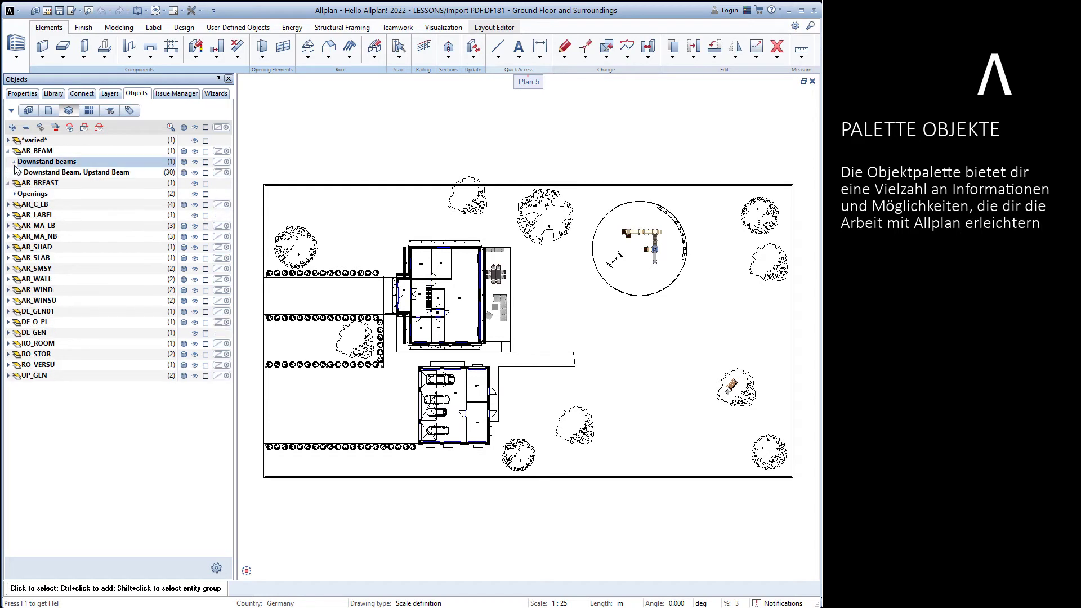
click(91, 112)
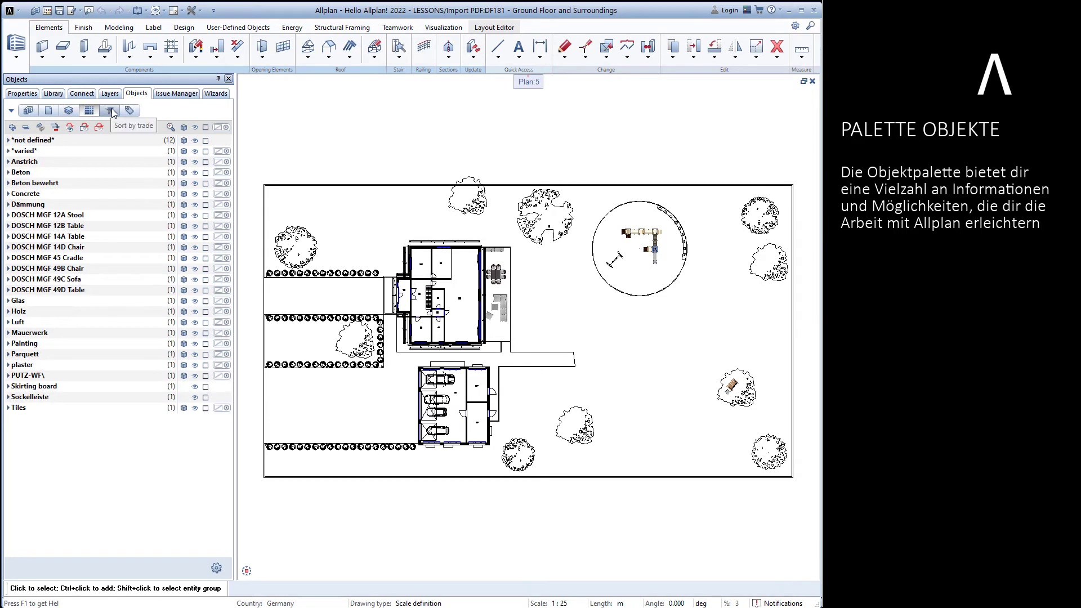
click(111, 111)
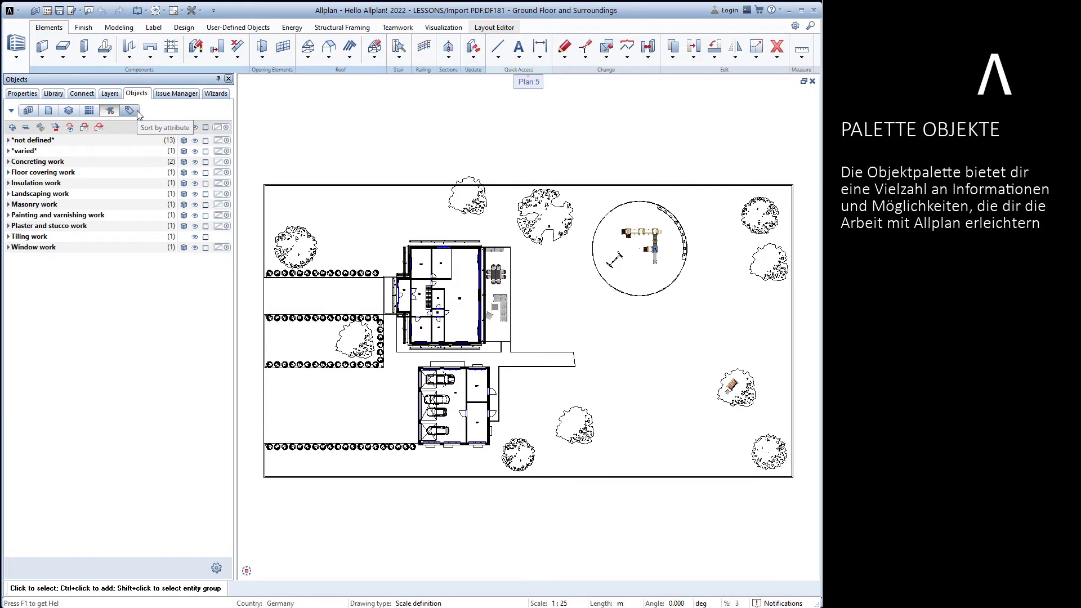
click(130, 111)
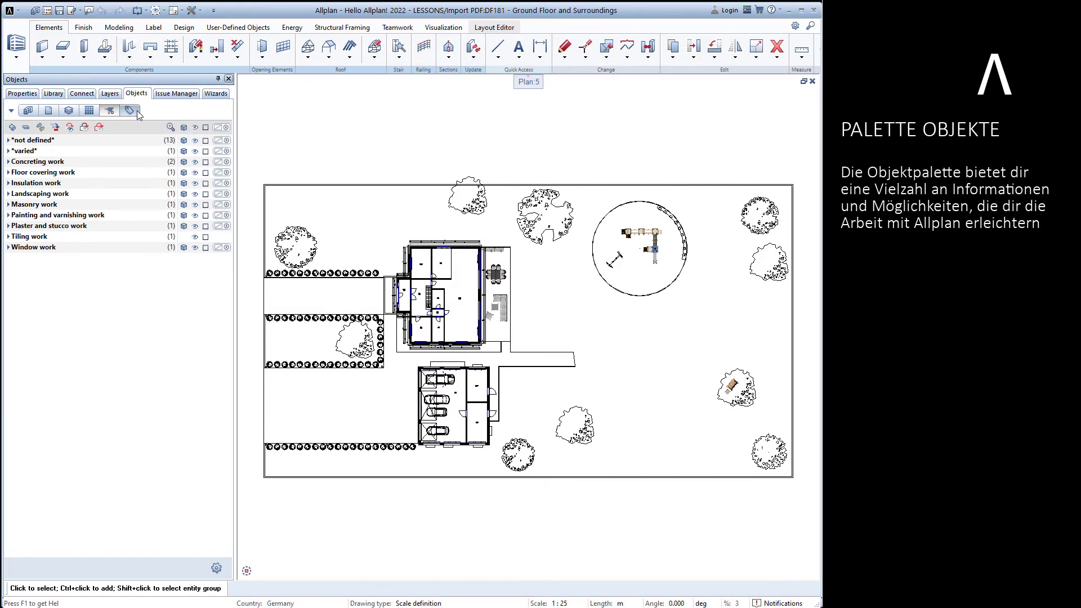
Step: Show the Bimplus Issue Manager, then switch to the Wizards palette with BIM EASY2022 sheets
click(177, 95)
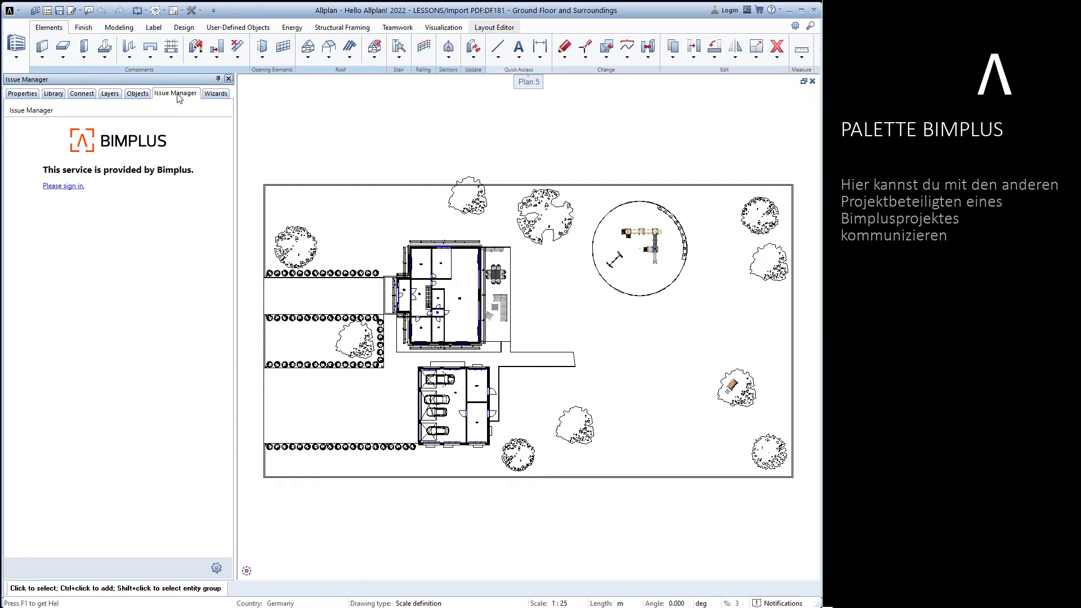
click(215, 94)
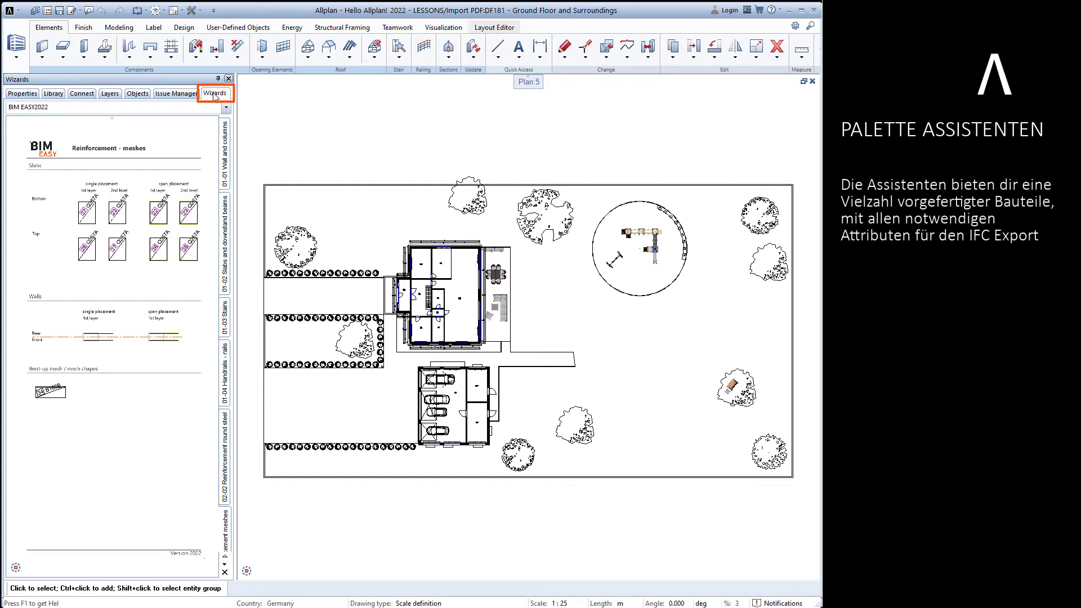
Step: Browse the Walls and columns, Slabs, Stairs, Railings, Bar reinforcement and Meshes wizard sheets
click(227, 136)
click(225, 209)
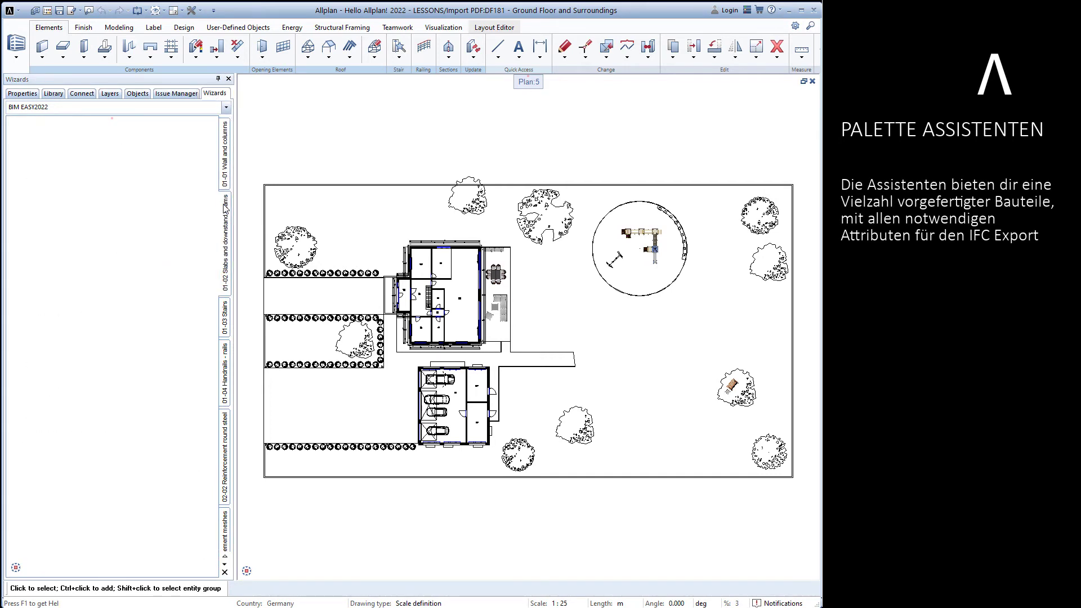
click(226, 315)
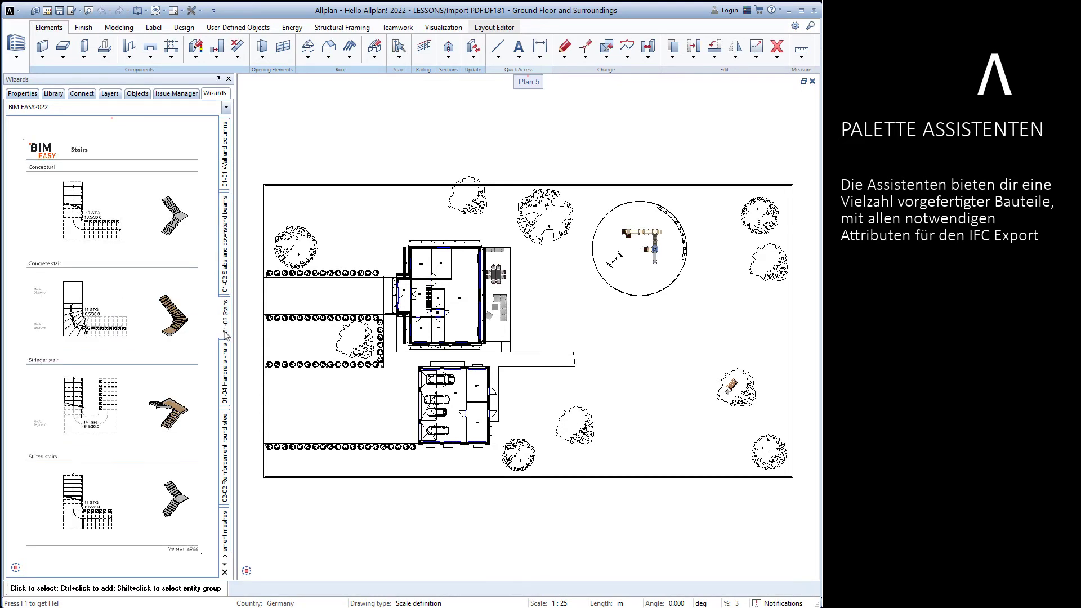
click(224, 366)
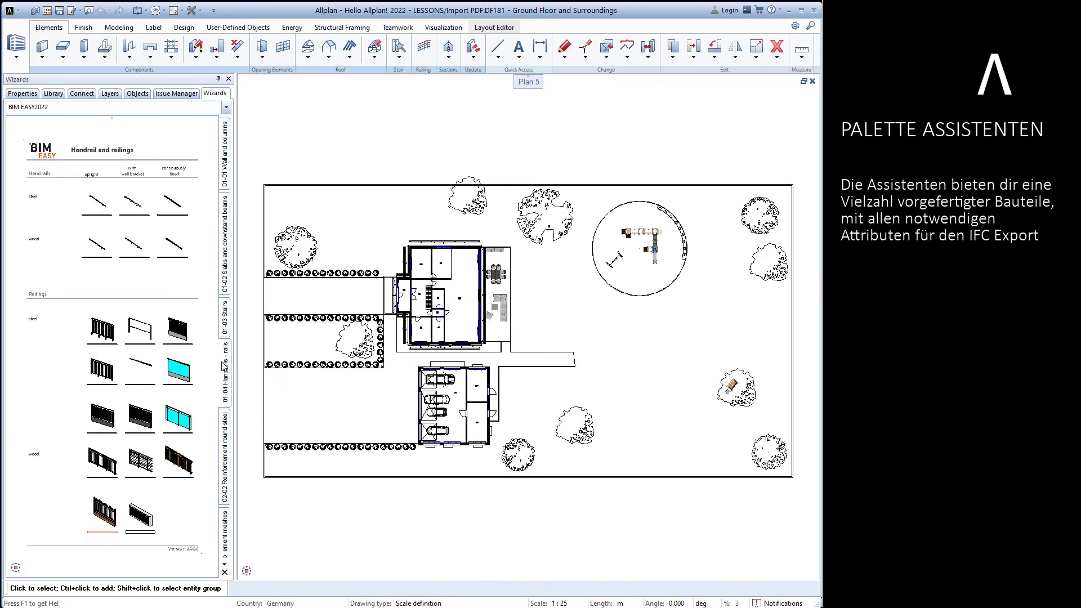
click(226, 426)
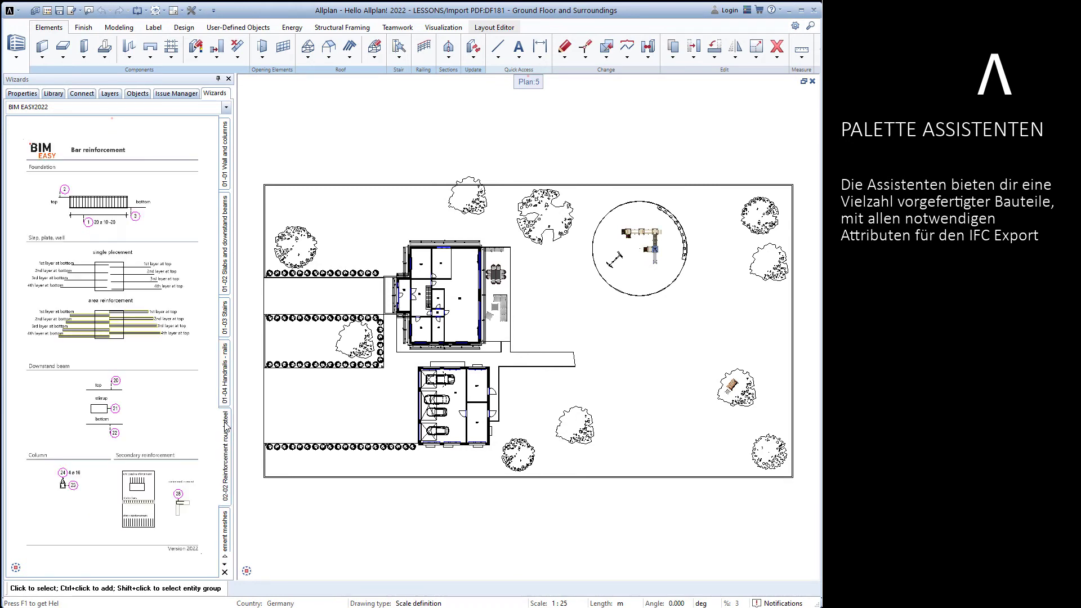
click(226, 521)
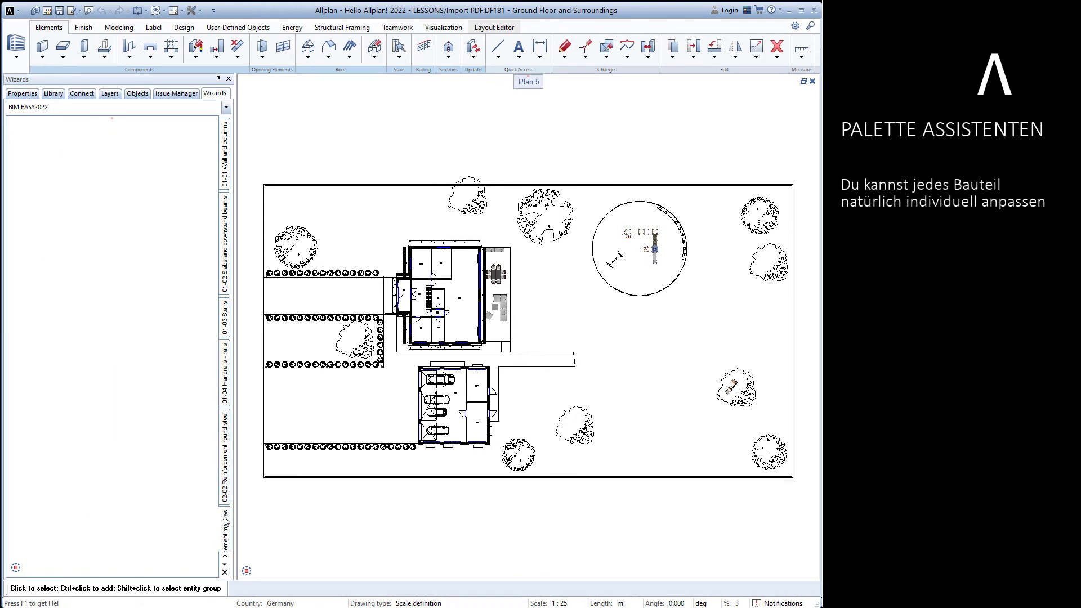
Step: Switch to BIMEASY - Infrastructure, view Staff, Protective equipment and Noise barrier sheets, then the application menu
click(226, 107)
click(213, 173)
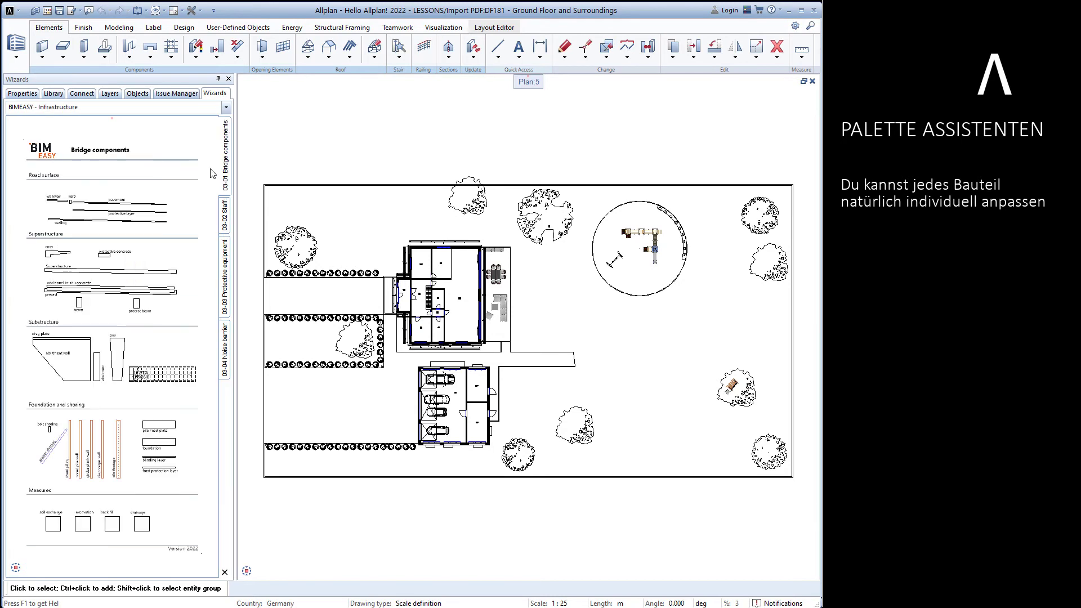
click(226, 220)
click(225, 260)
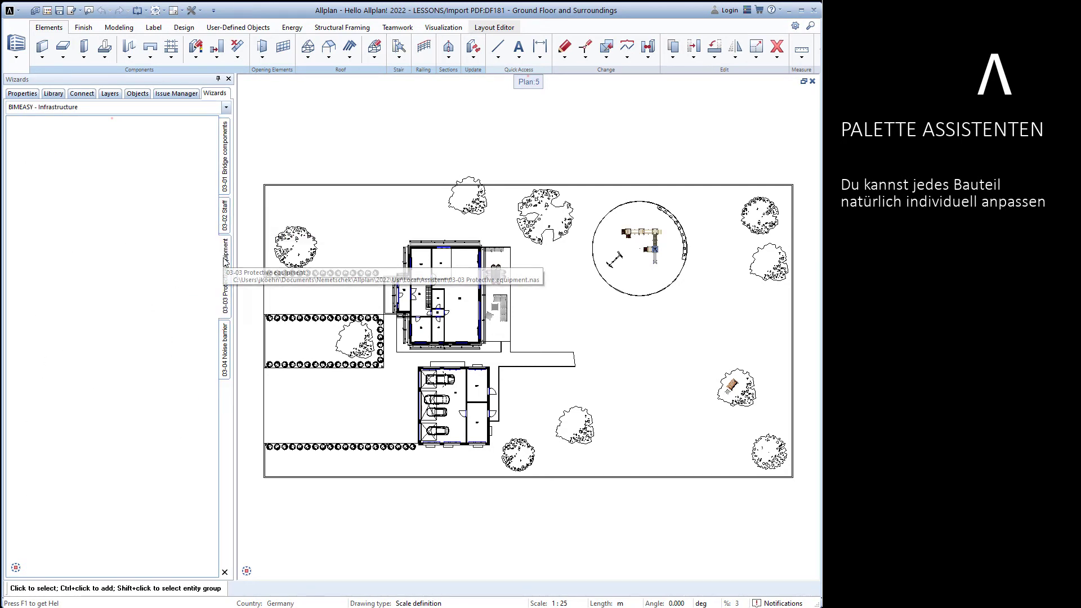
click(225, 341)
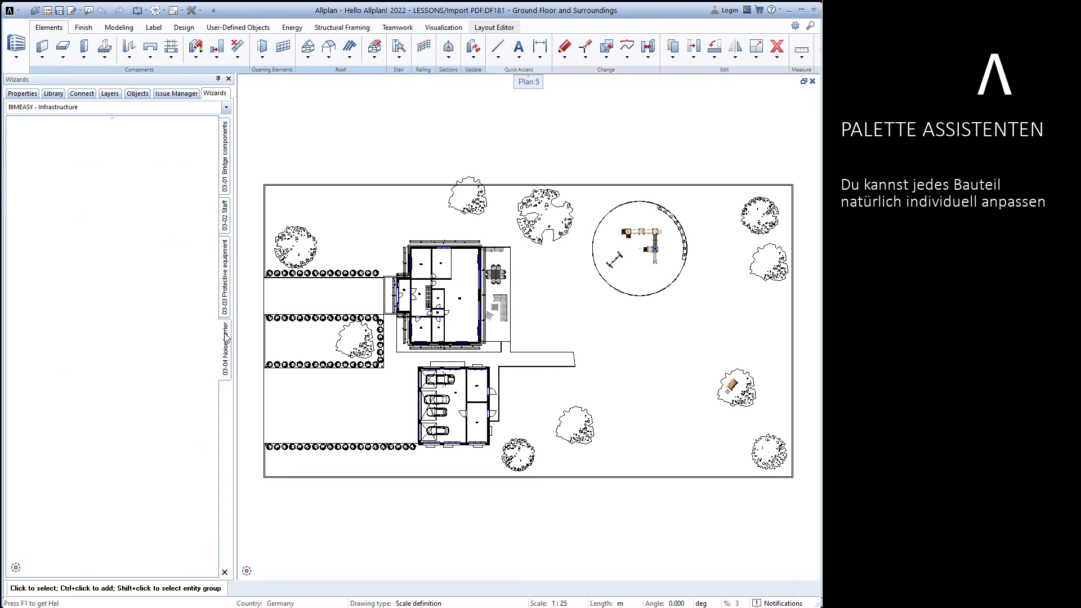
click(21, 11)
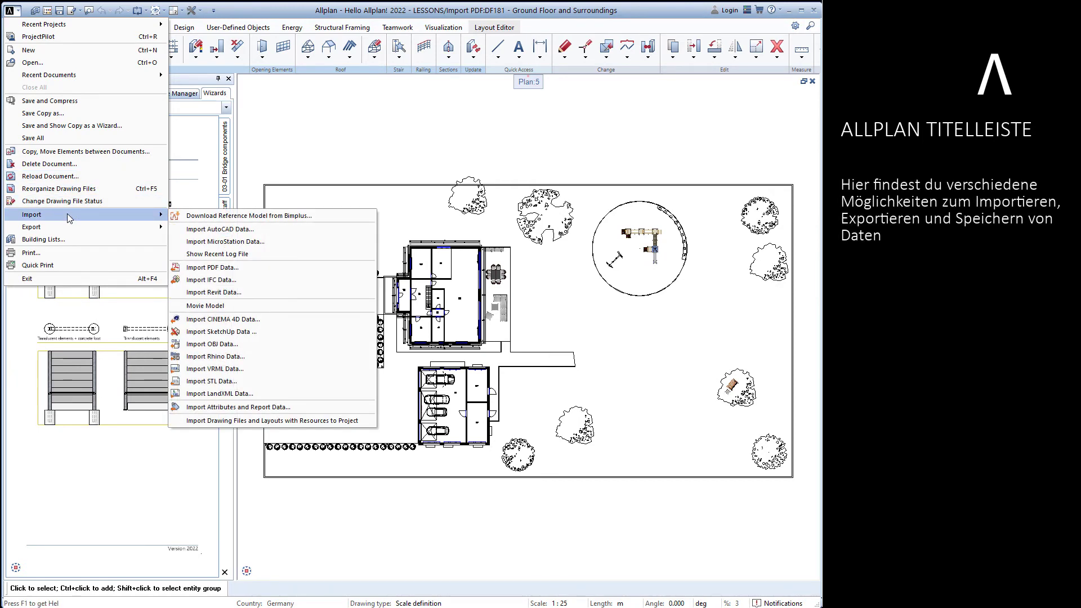
mouse_move(32, 227)
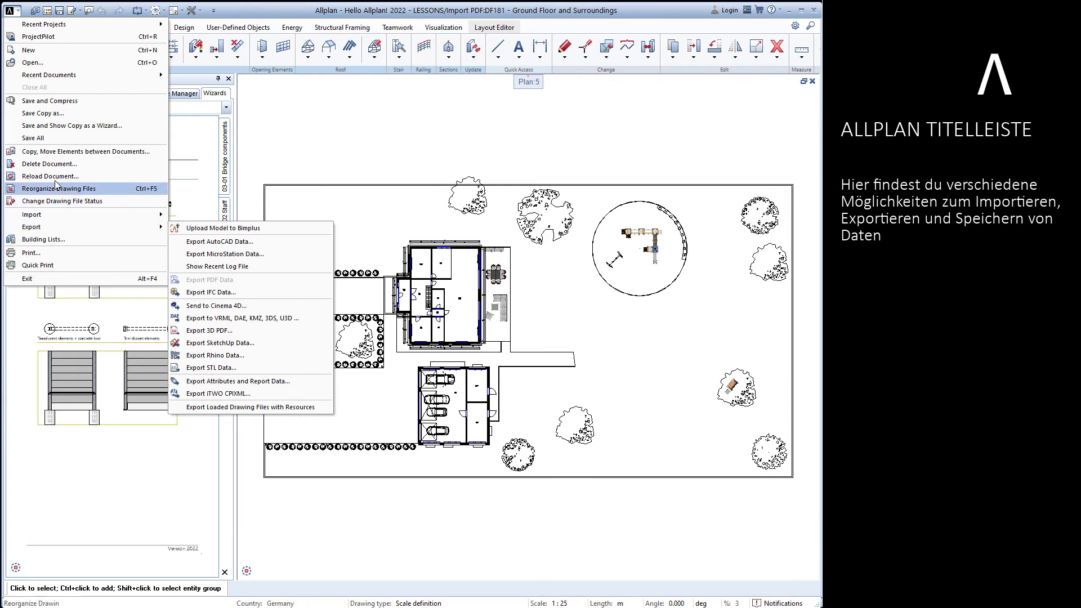
Step: Open the project list and cancel it, then show the Repeat list of recent functions
mouse_move(44, 24)
click(37, 12)
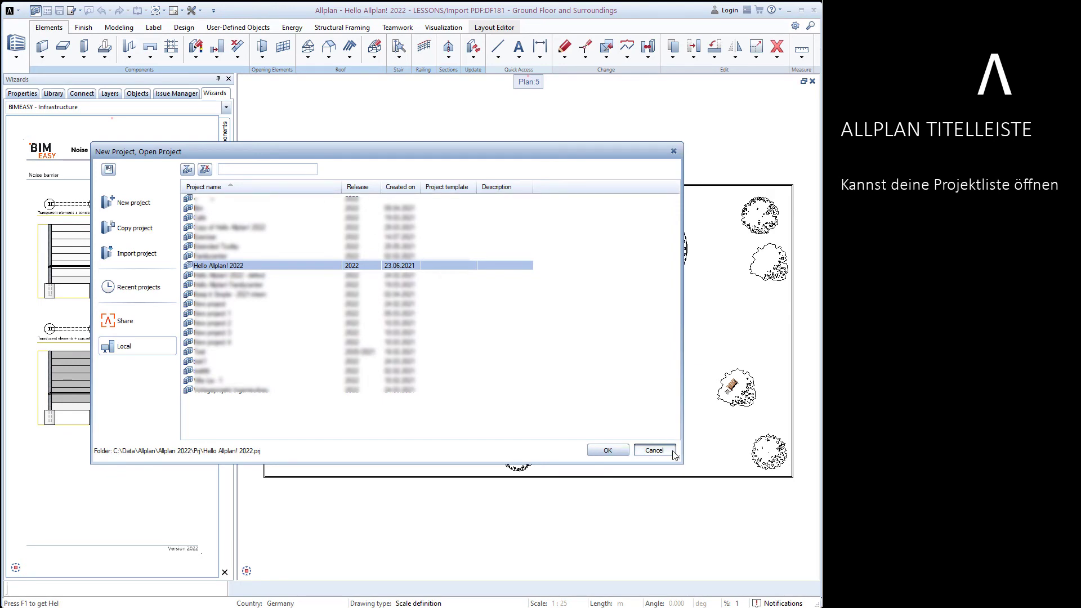
click(654, 449)
click(144, 12)
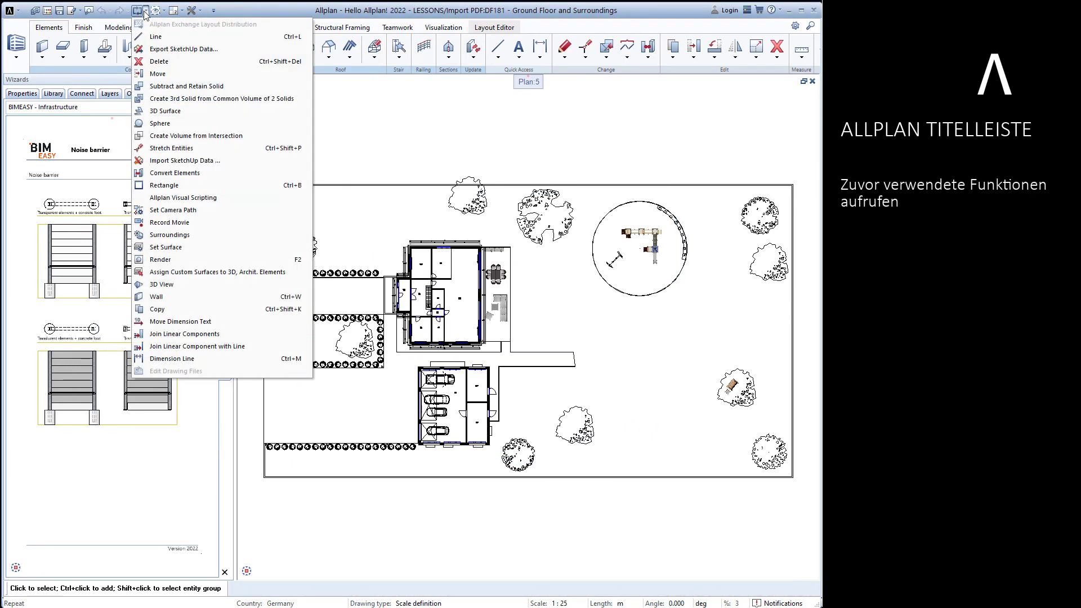
Step: Close the recent-functions list and choose Show/Hide from the View dropdown
click(145, 12)
click(163, 13)
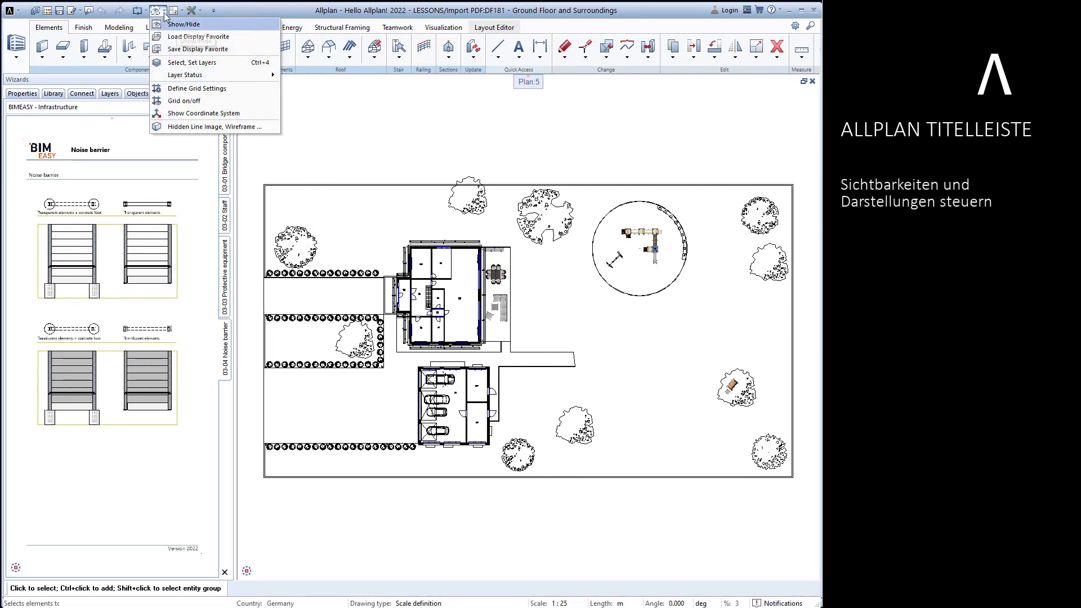
click(178, 26)
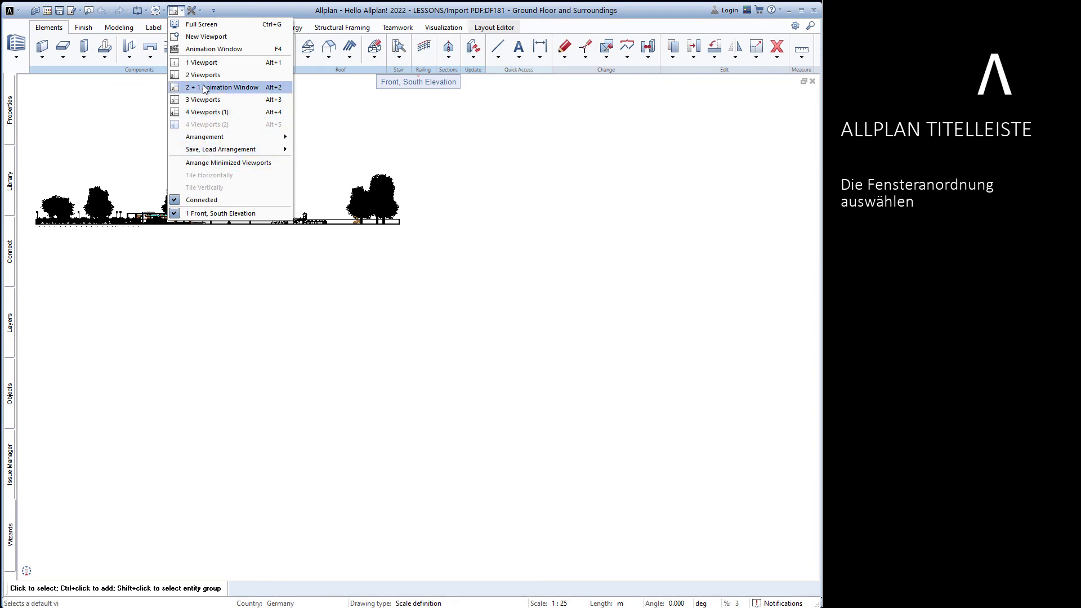
Step: Apply the 2 + 1 Animation Window layout (plan, perspective, south elevation) and rebalance the viewport widths
click(207, 88)
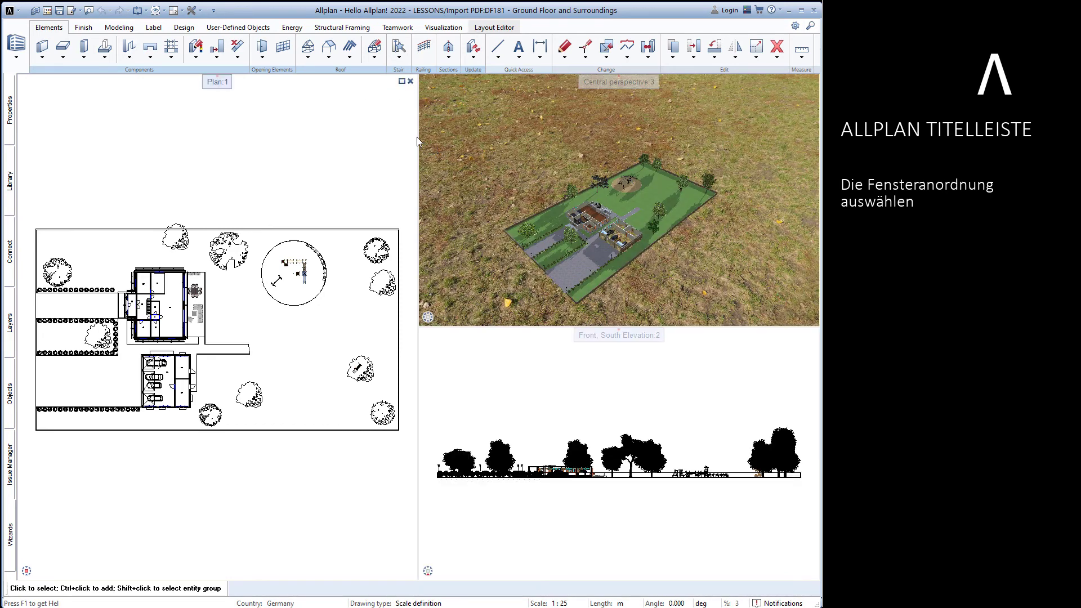
drag(418, 140, 454, 139)
mouse_move(523, 147)
mouse_down()
mouse_move(379, 148)
mouse_move(404, 148)
mouse_up()
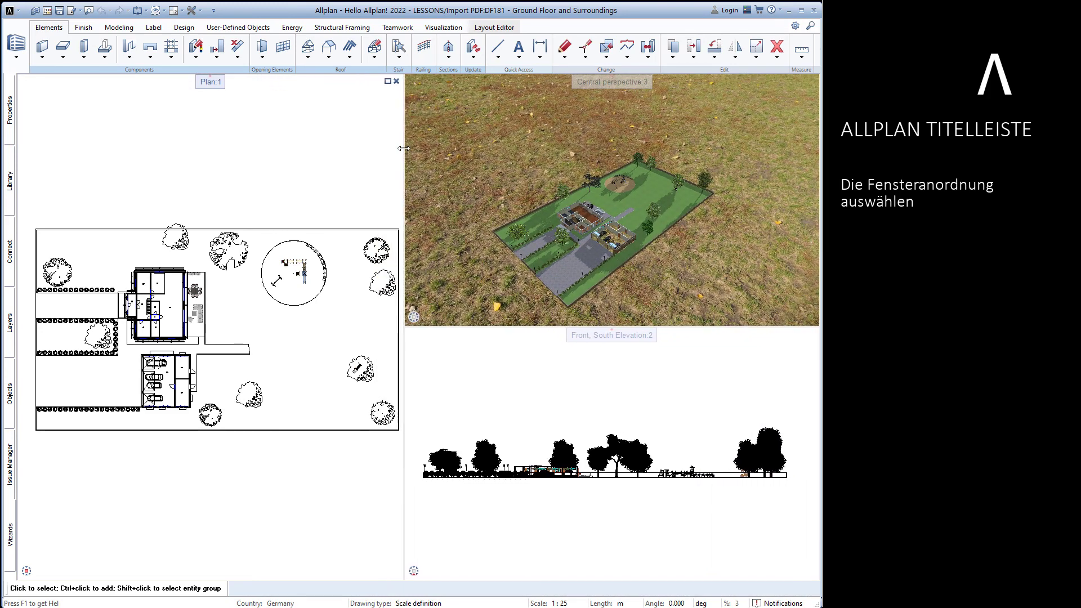
click(202, 11)
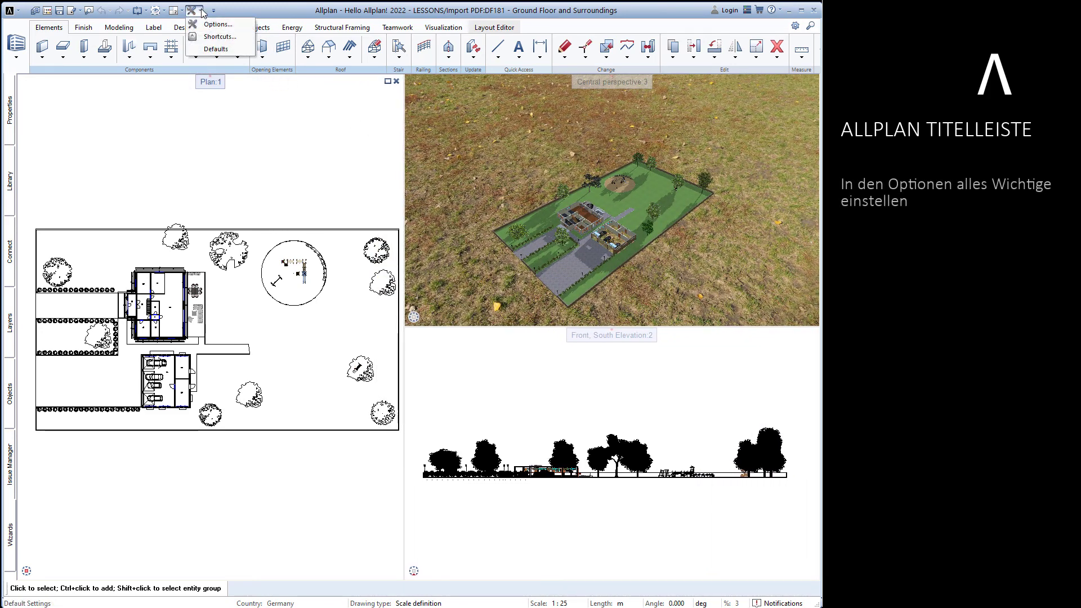
click(213, 24)
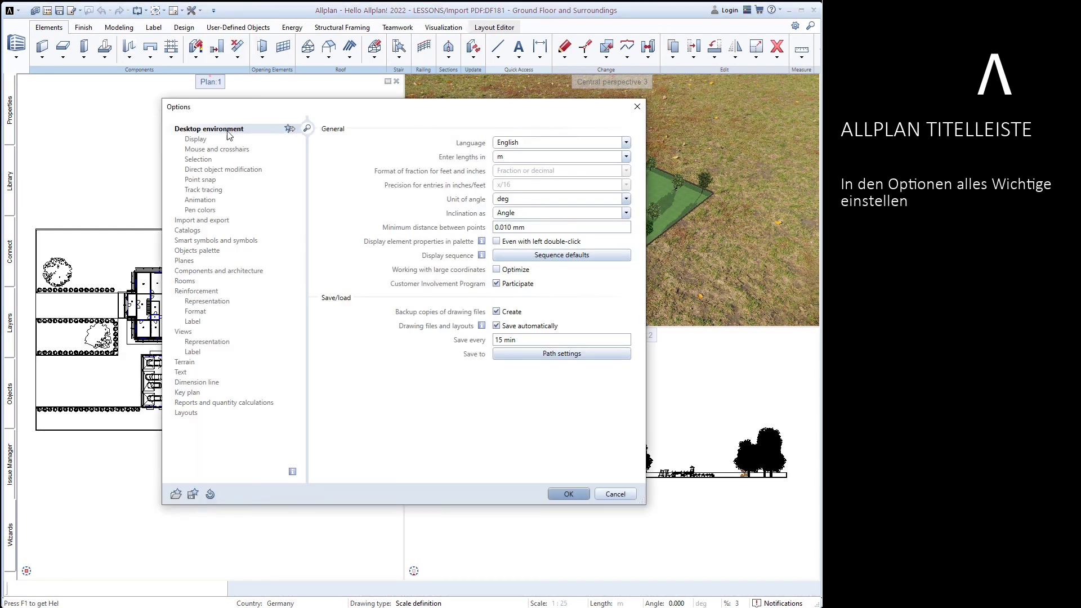
click(197, 139)
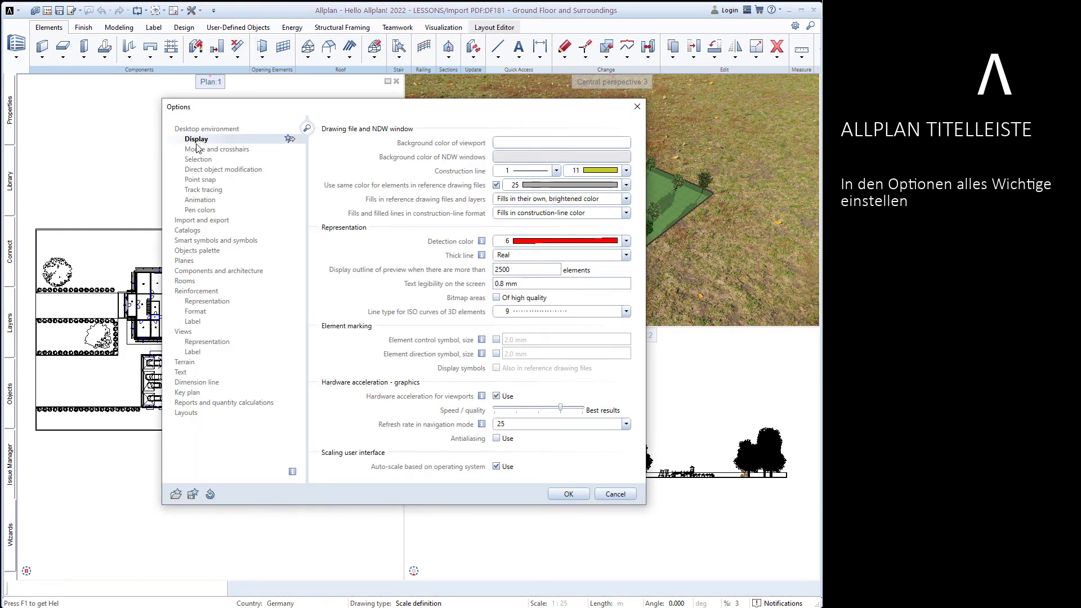
click(197, 148)
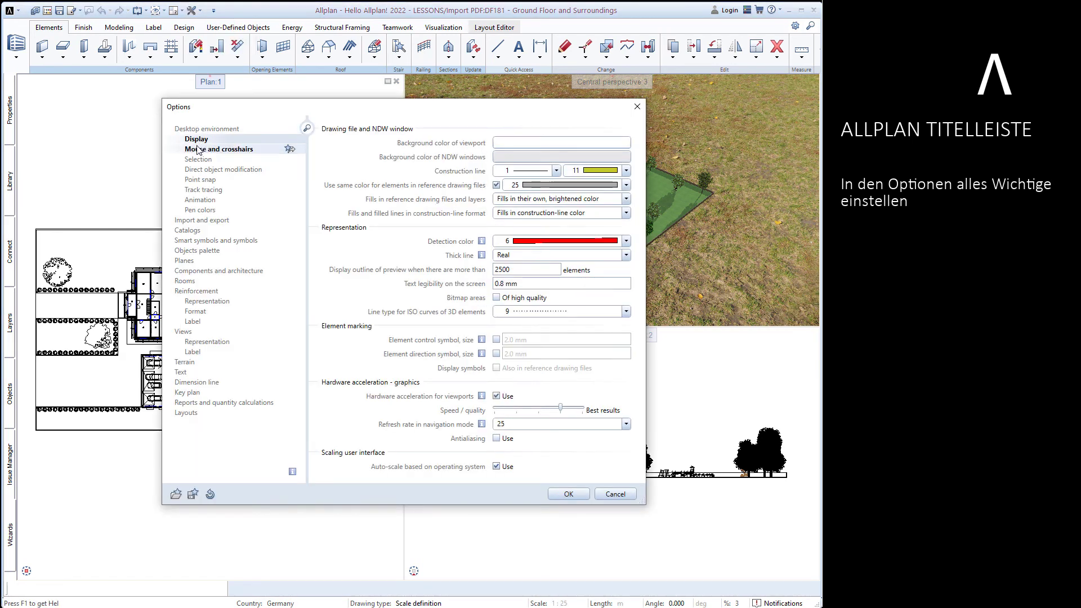
click(201, 220)
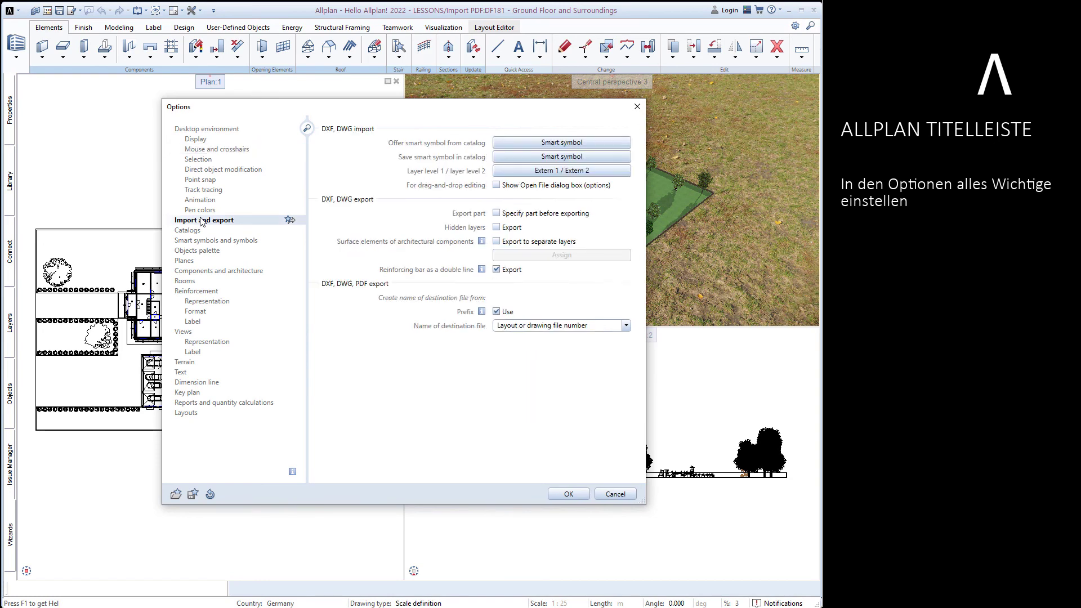
click(206, 292)
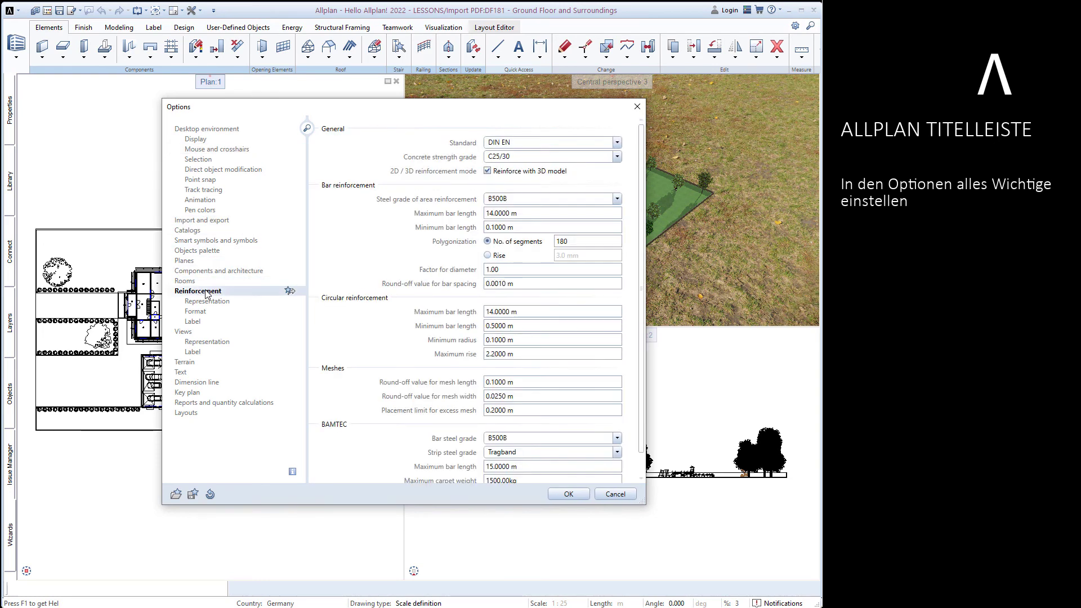
click(201, 342)
click(191, 412)
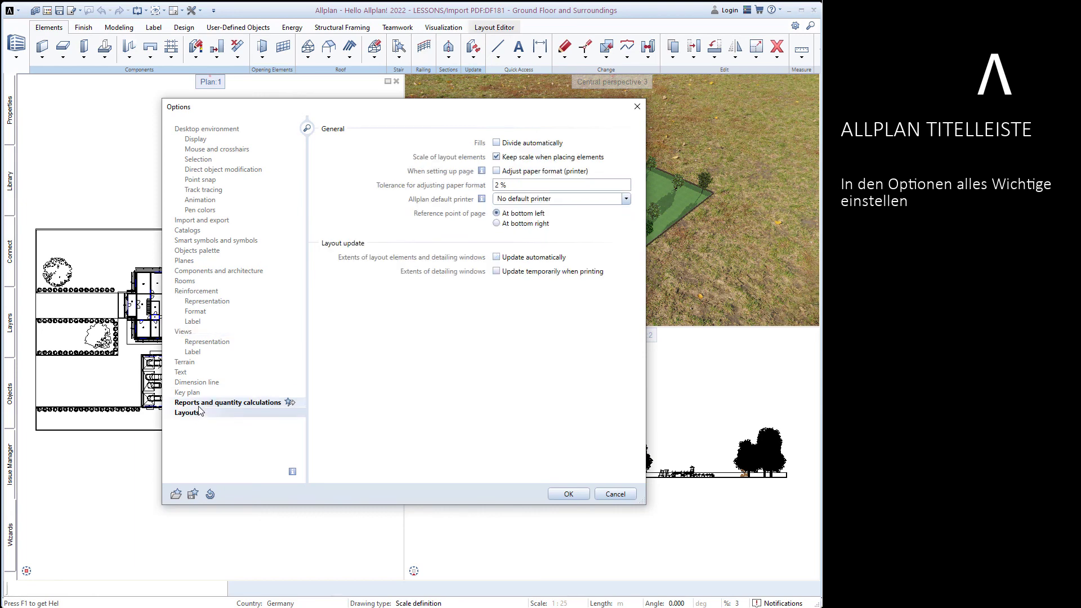
click(568, 494)
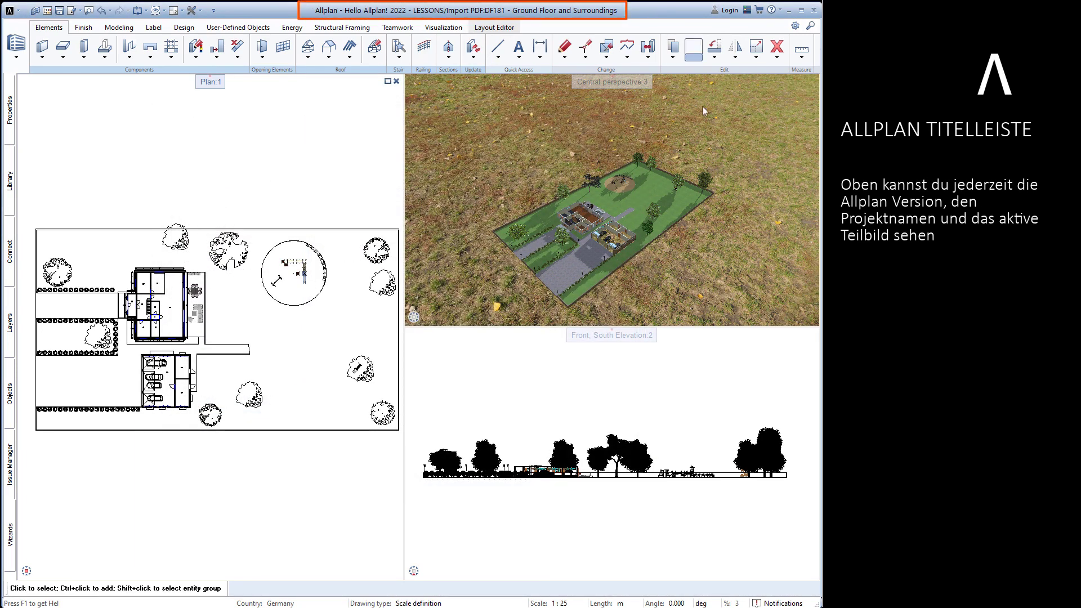
Step: View the Allplan Status Page showing all systems operational, close it, then show the Help menu
click(747, 17)
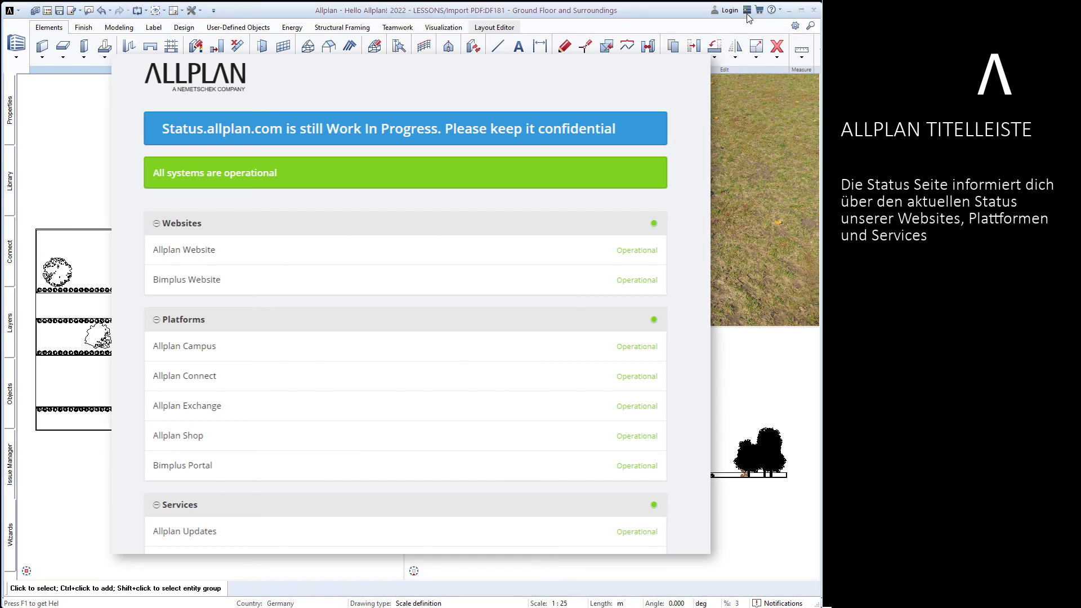
click(747, 16)
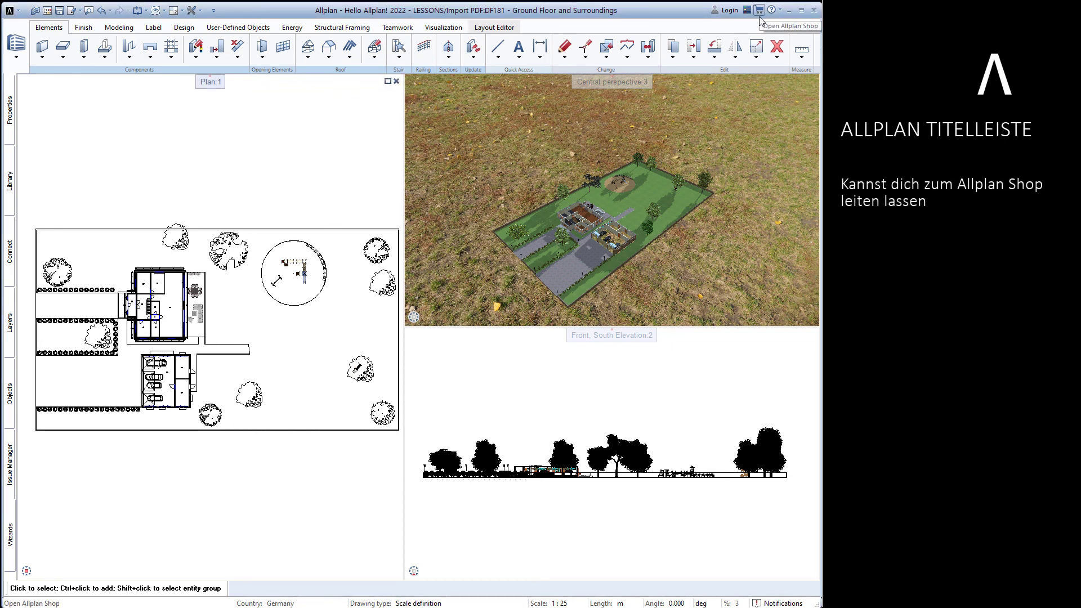
click(771, 10)
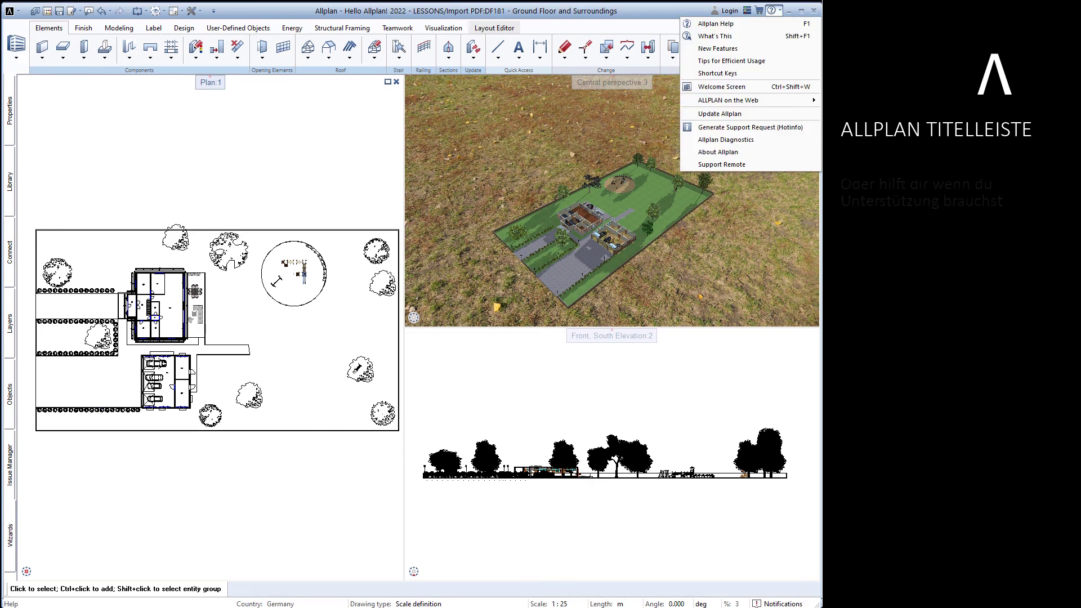